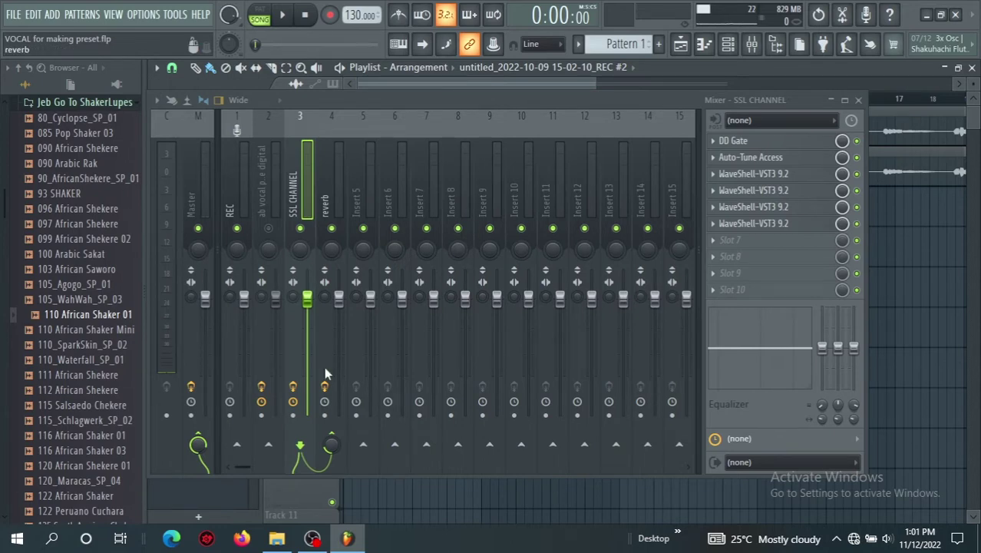
# Play the vocal through the SSL CHANNEL effect chain, then stop it back at the start.
pyautogui.press('space')
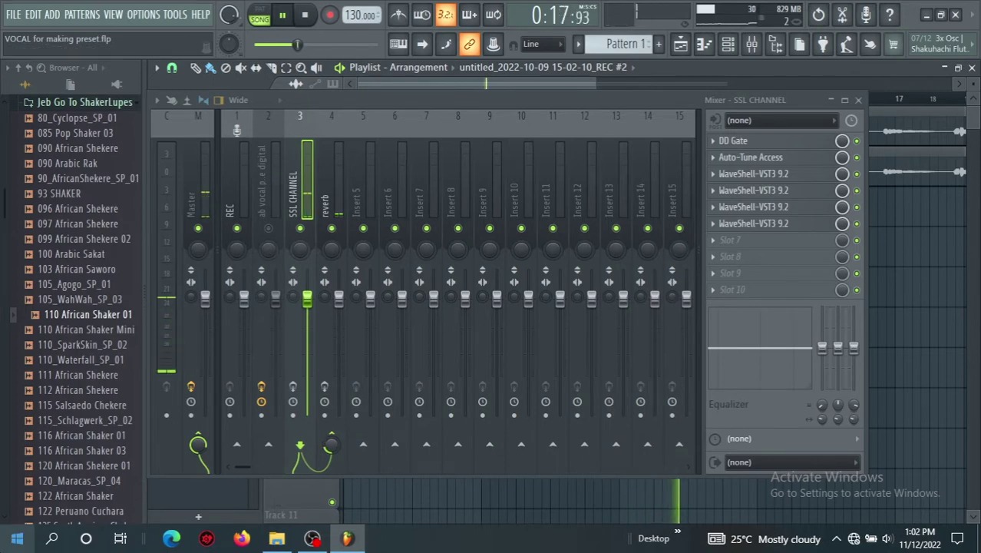
pyautogui.click(686, 48)
pyautogui.click(686, 48)
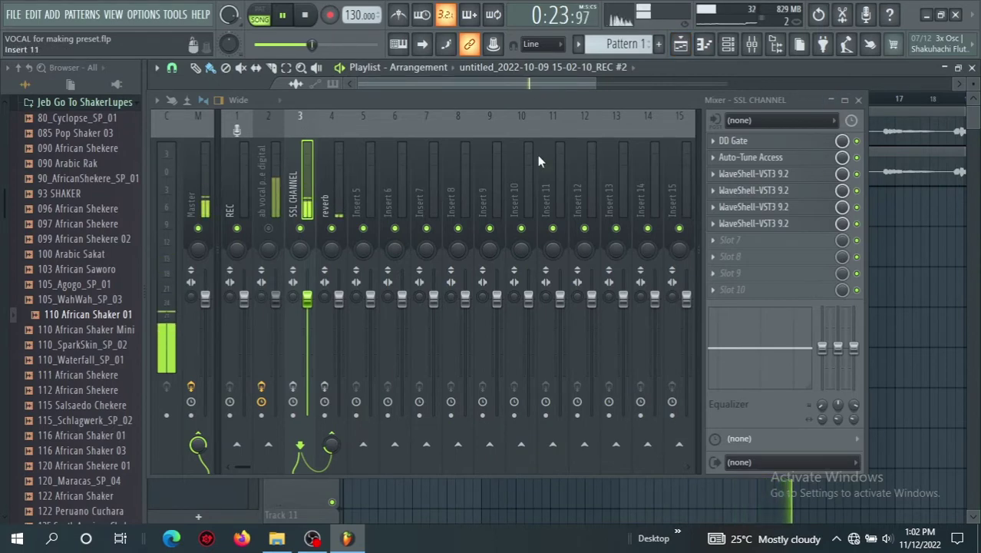
pyautogui.press('space')
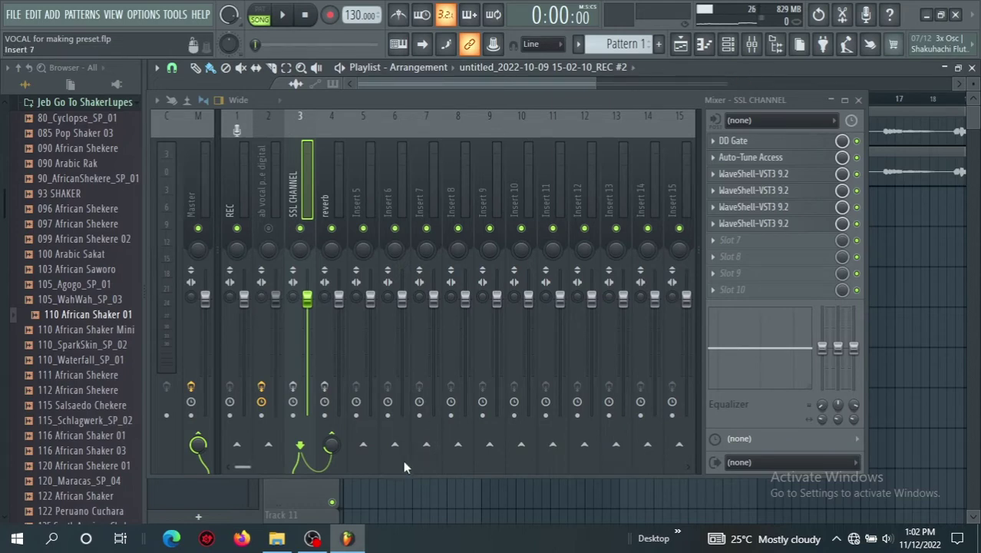
# Replay the vocal, hiding and restoring the mixer to view the Playlist, then stop.
pyautogui.press('space')
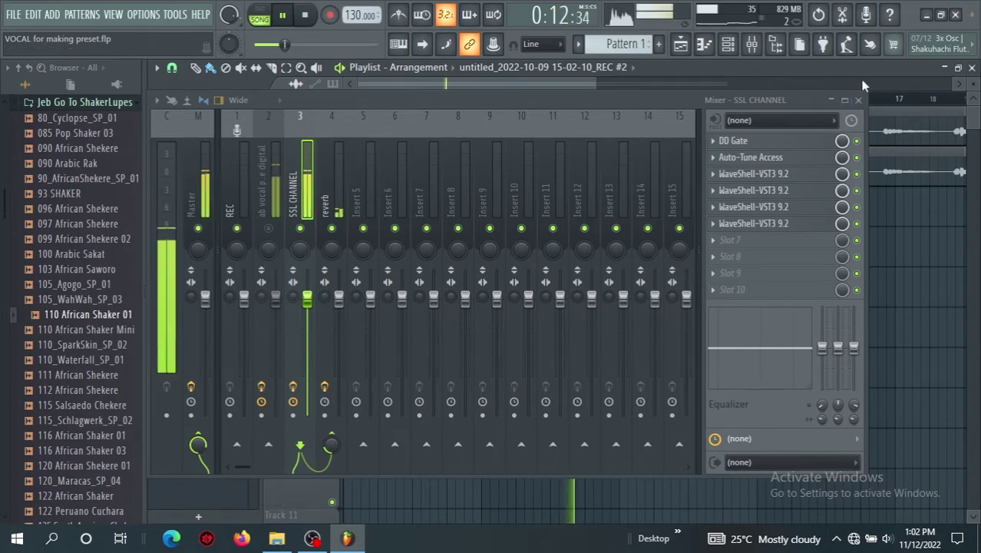
pyautogui.click(859, 100)
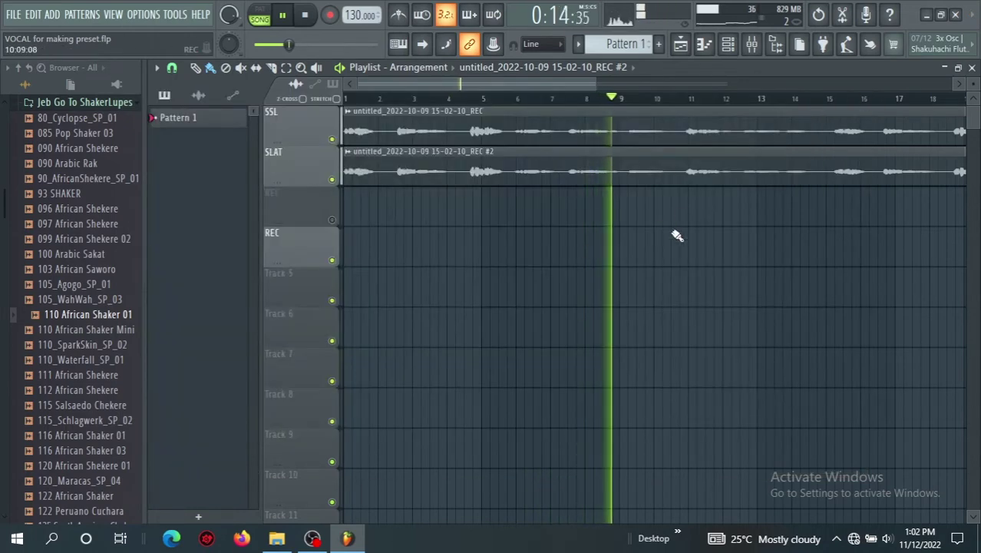
pyautogui.click(759, 45)
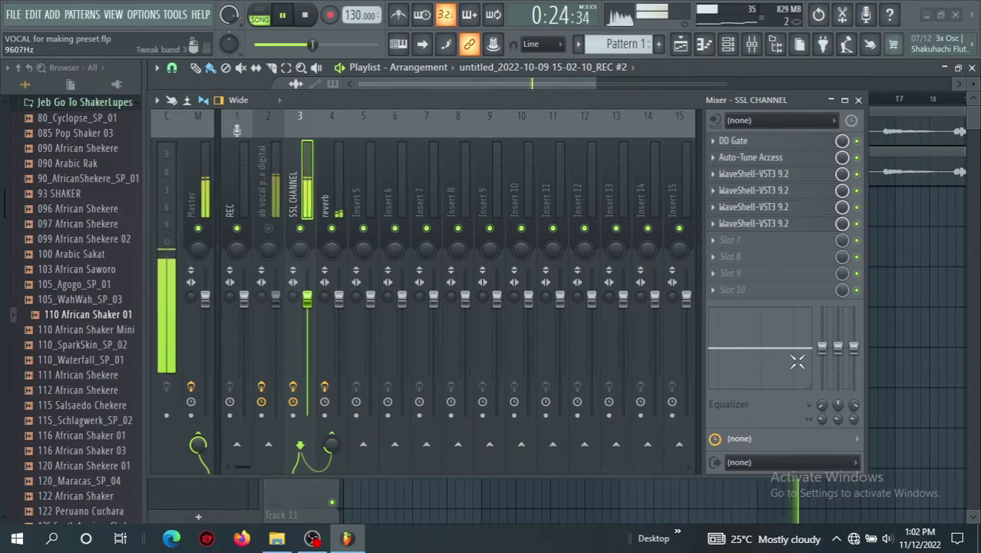
pyautogui.press('space')
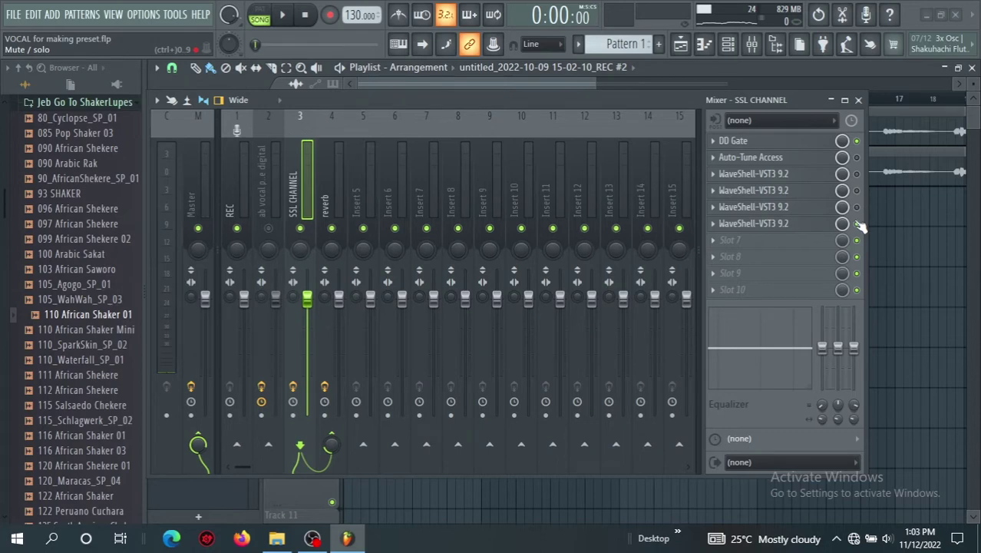
pyautogui.press('F9')
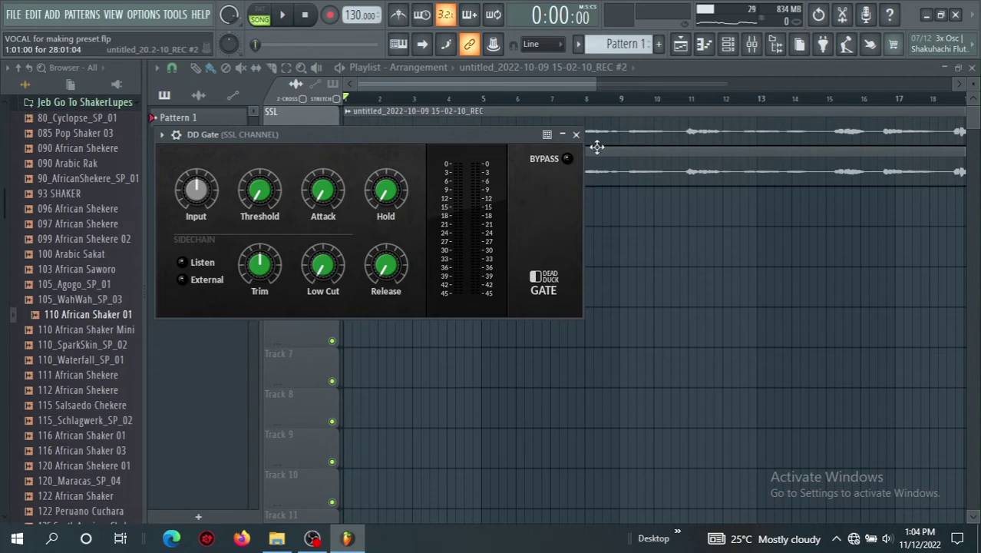
pyautogui.click(576, 135)
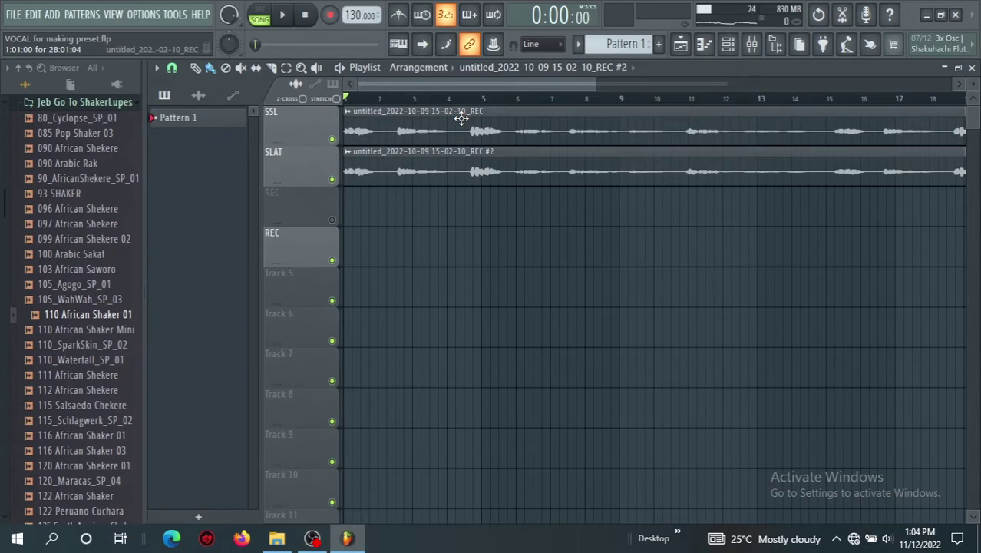
pyautogui.click(753, 46)
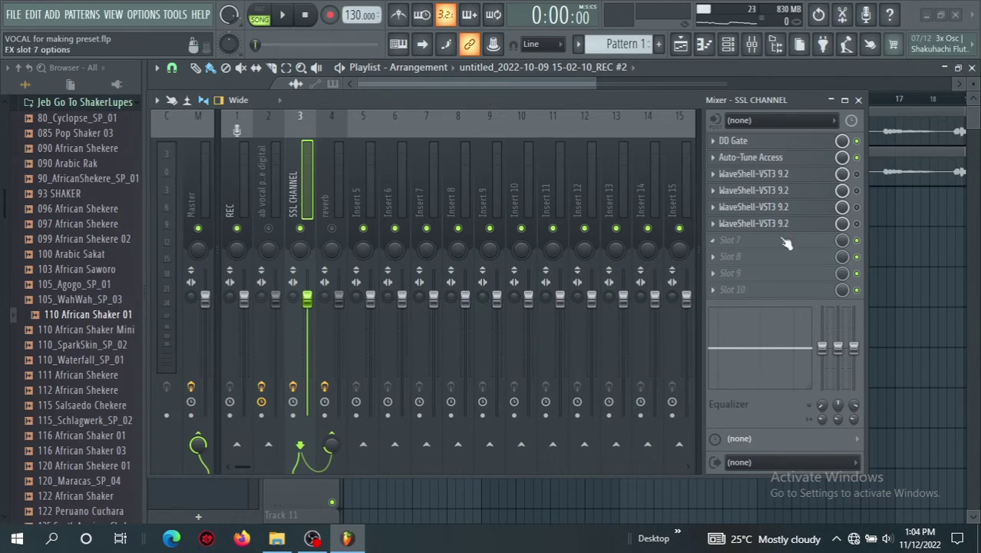
# Play the vocal through the chain with the mixer brought back over the playlist, then stop.
pyautogui.press('space')
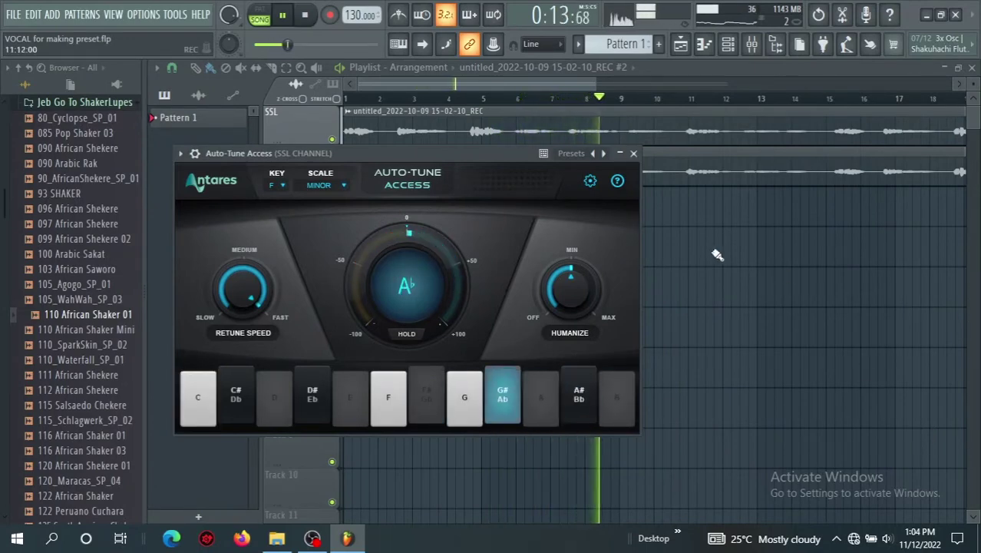
pyautogui.click(752, 48)
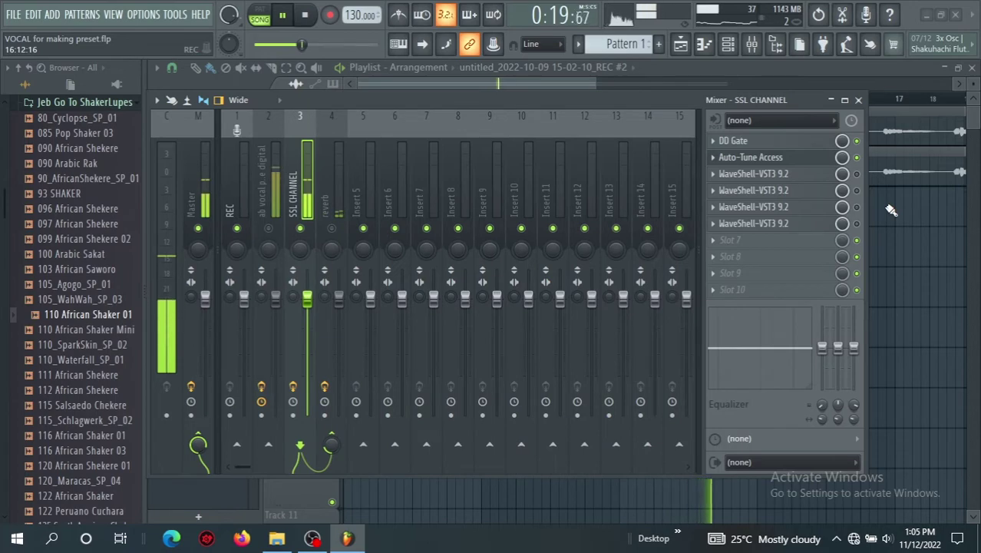
pyautogui.press('space')
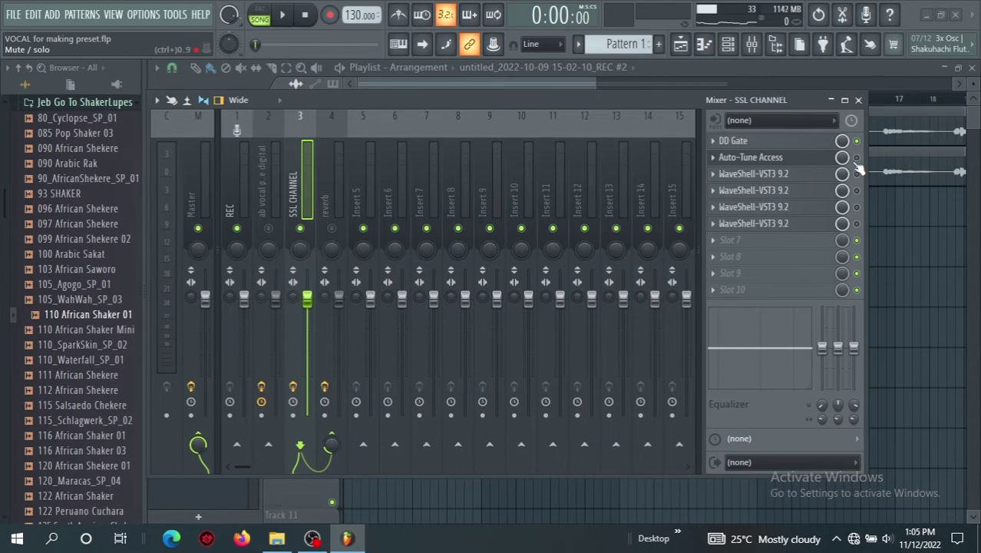
# Replay while viewing Auto-Tune Access and changing a mixer layout option, then stop with the mixer reopened.
pyautogui.press('space')
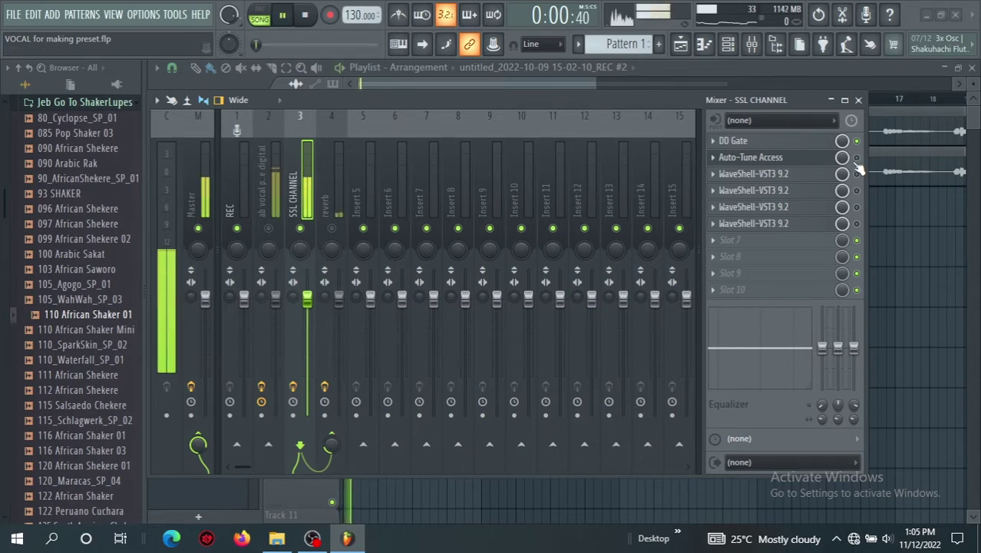
pyautogui.click(859, 99)
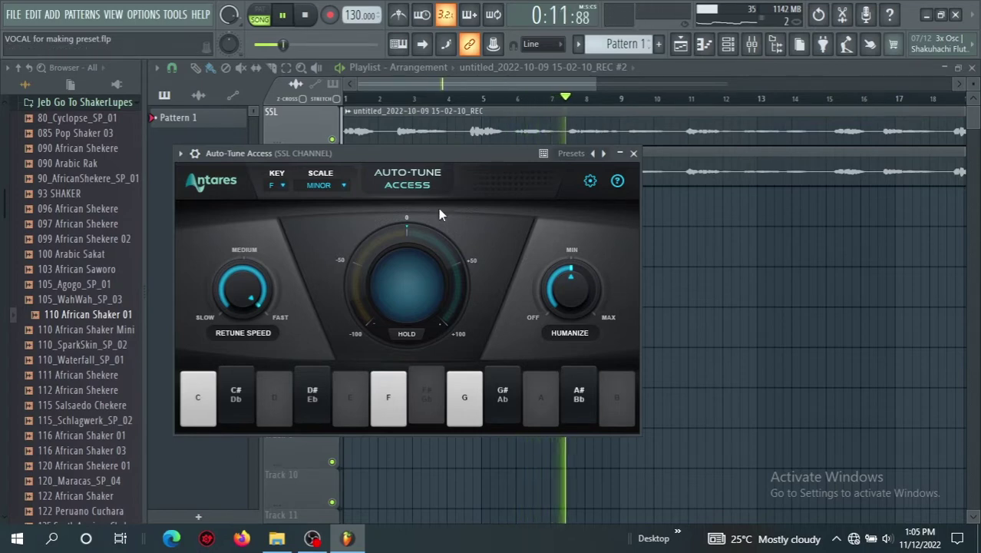
pyautogui.click(752, 44)
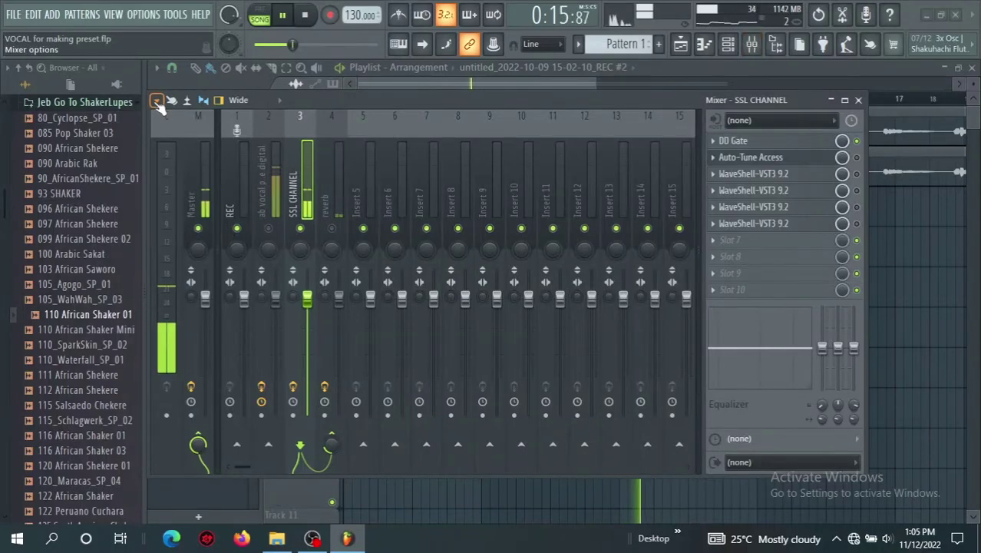
pyautogui.click(158, 103)
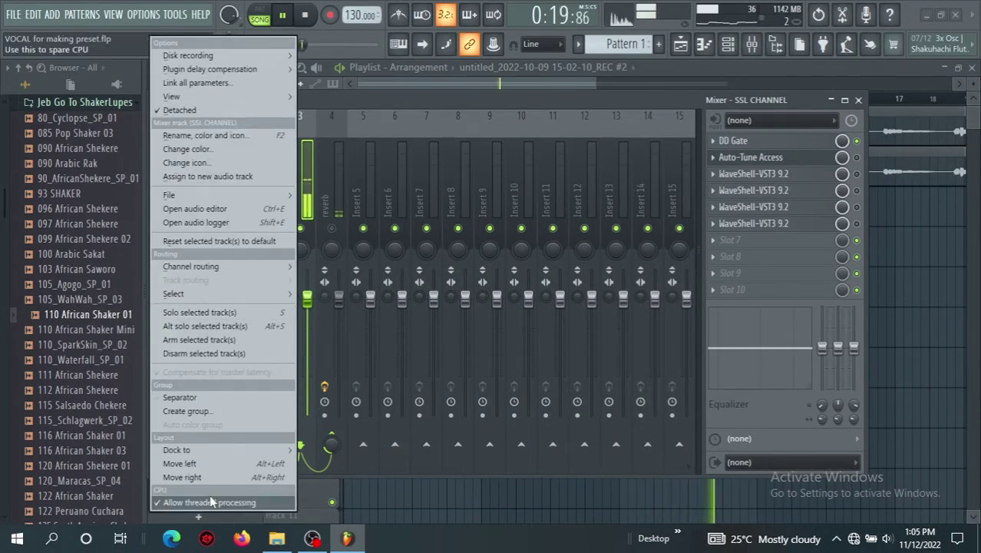
pyautogui.click(221, 107)
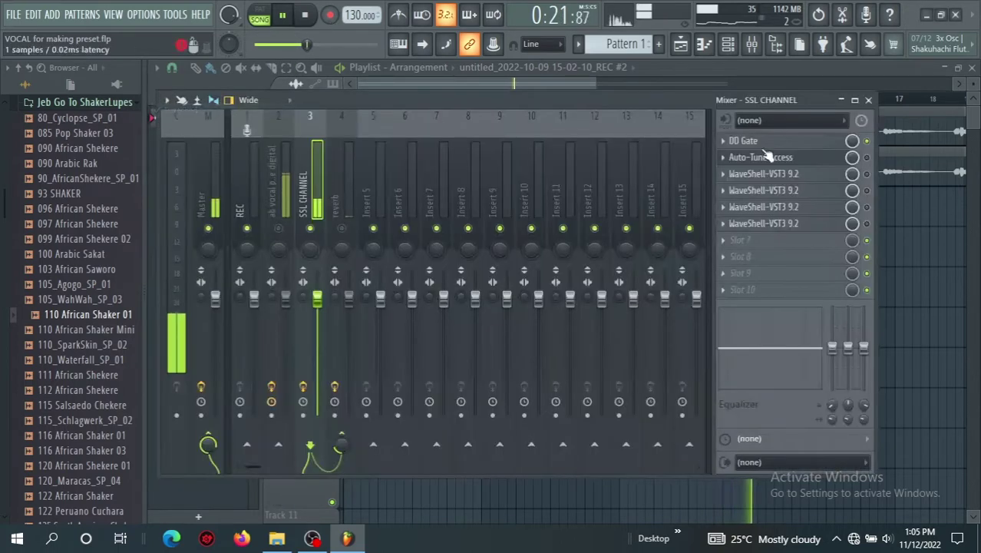
pyautogui.click(870, 100)
pyautogui.press('space')
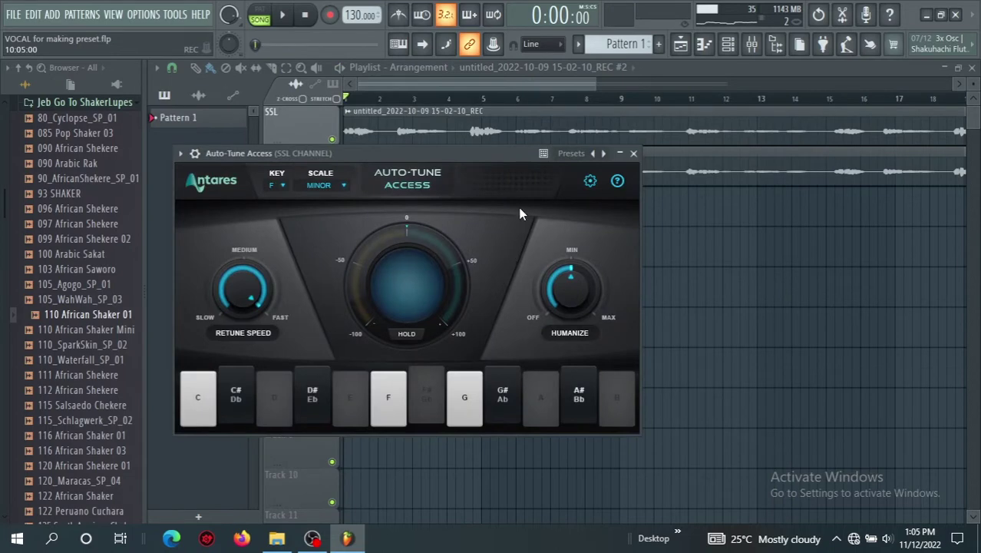
pyautogui.click(753, 44)
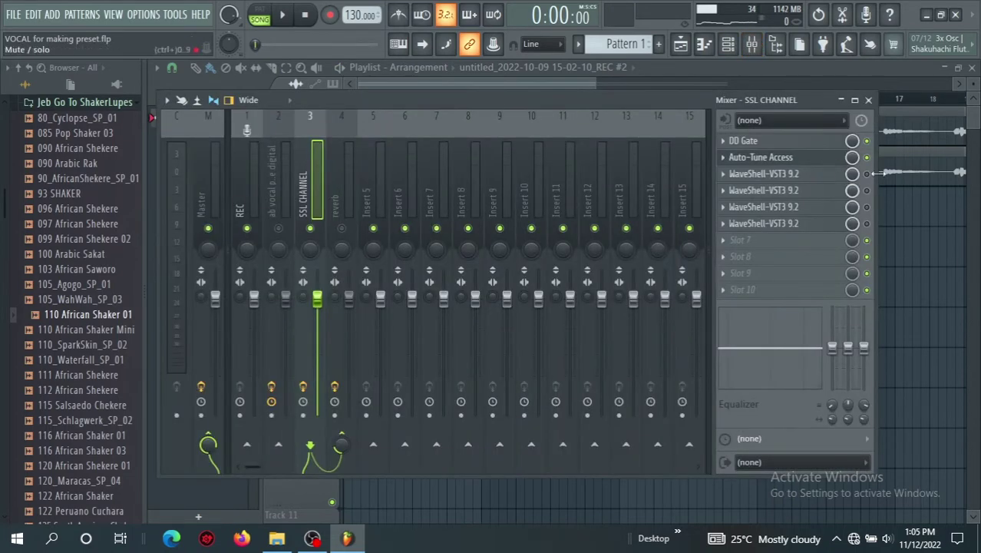
# Open the first WaveShell-VST3 9.2 channel strip and inspect its filter and HMF EQ settings.
pyautogui.click(803, 178)
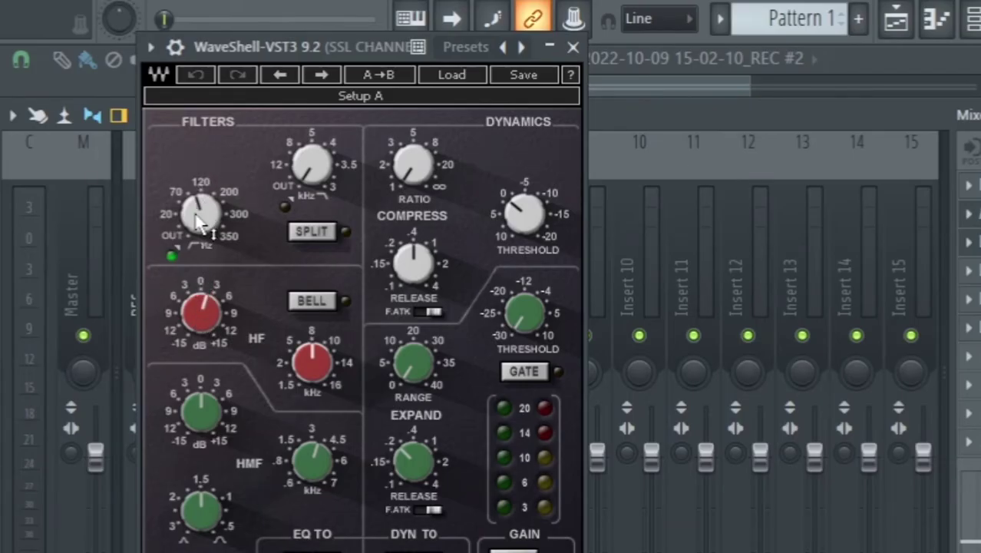
pyautogui.moveTo(199, 224)
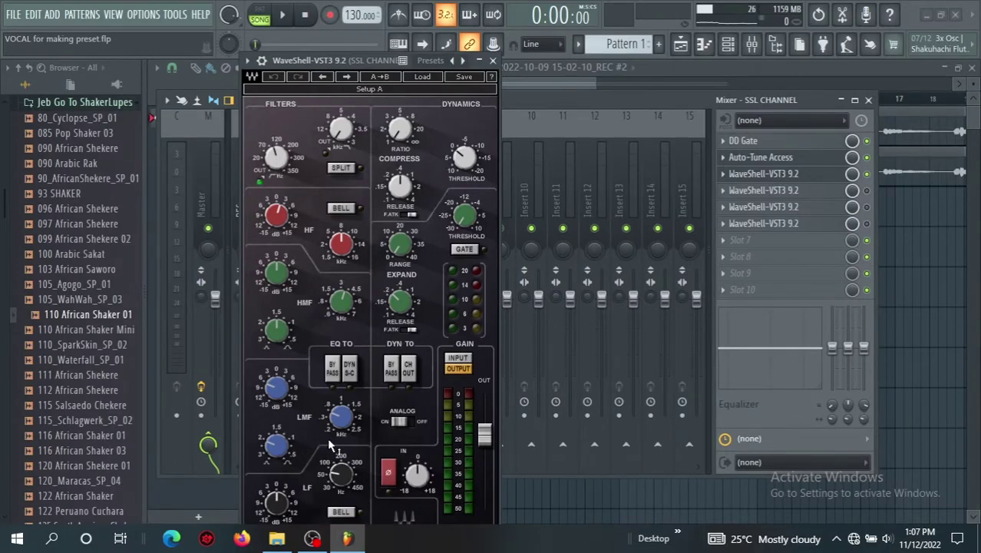
pyautogui.moveTo(341, 417)
pyautogui.moveTo(280, 391)
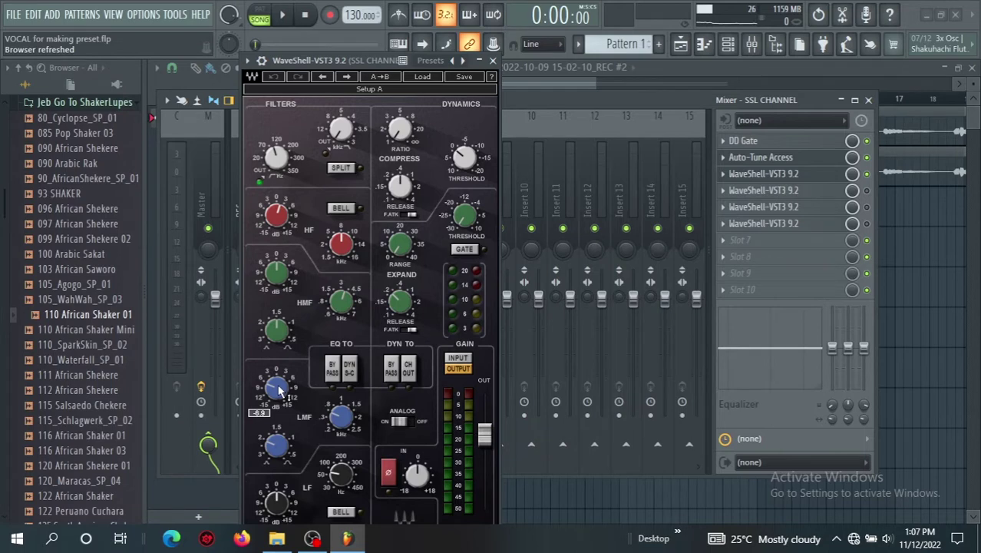
# Play the vocal twice through the channel strip, then check its HF and LMF knob values.
pyautogui.moveTo(345, 309)
pyautogui.click(283, 19)
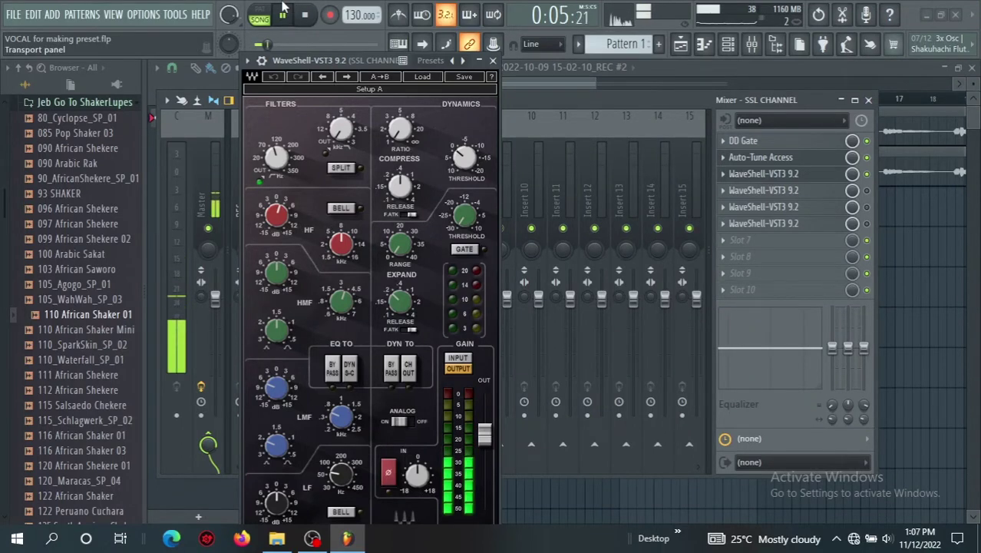
pyautogui.click(310, 15)
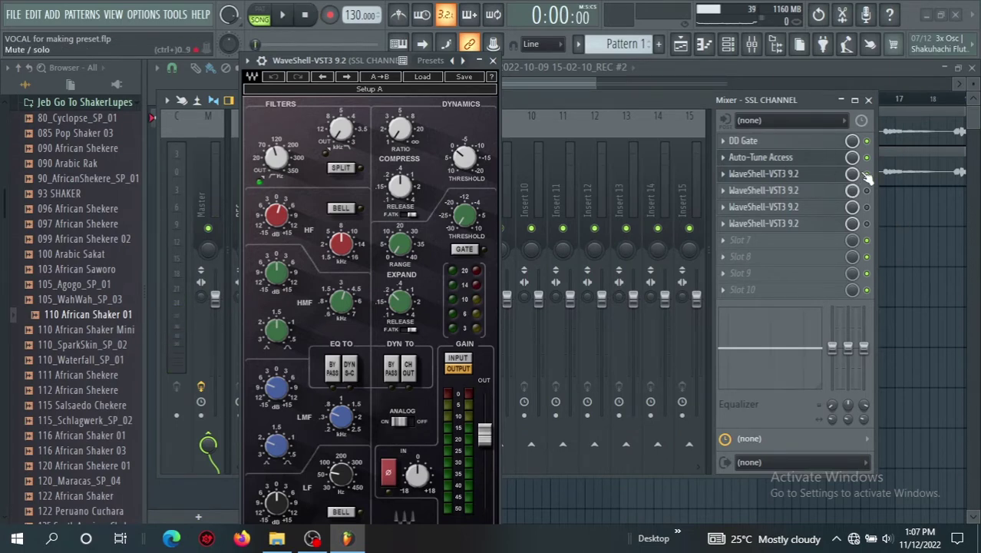
pyautogui.click(284, 15)
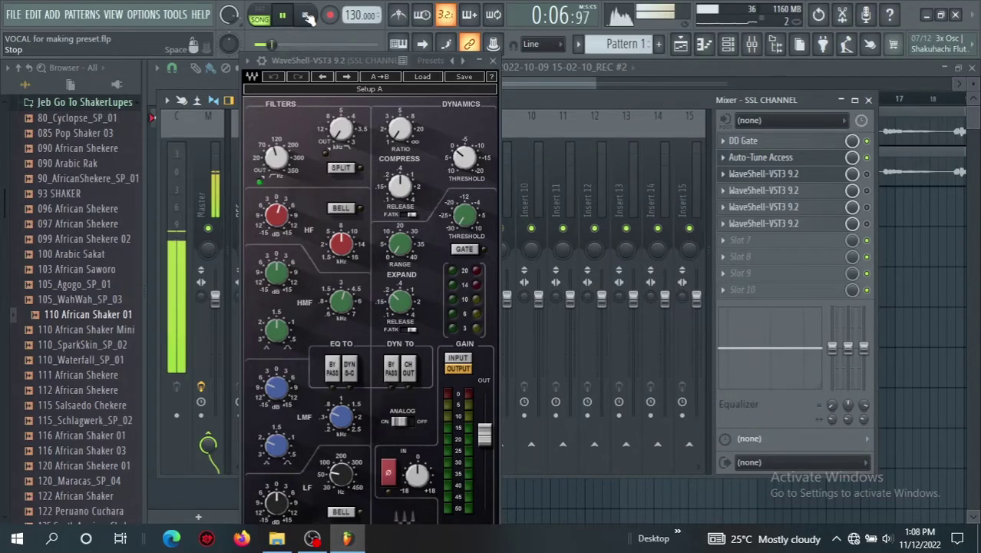
pyautogui.click(307, 17)
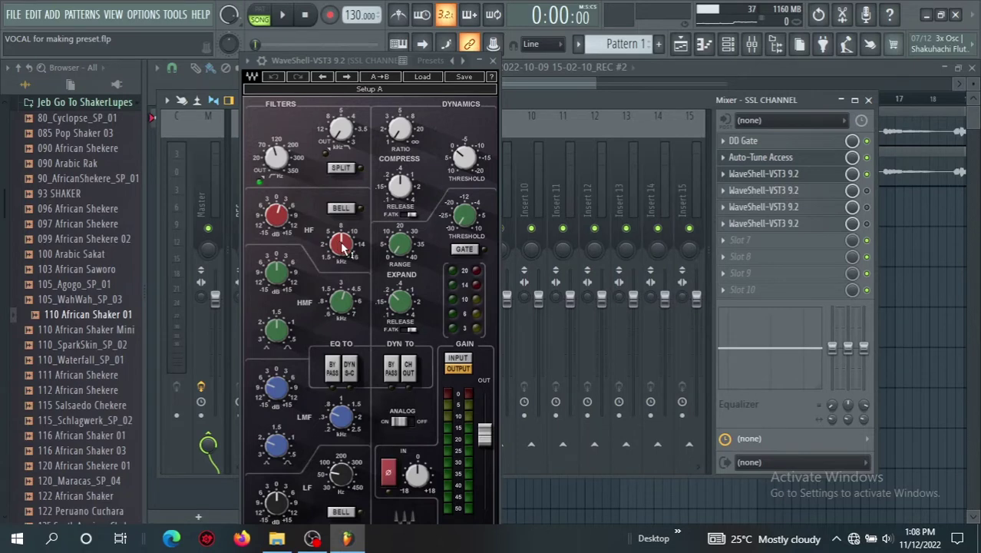
pyautogui.moveTo(281, 215)
pyautogui.moveTo(340, 425)
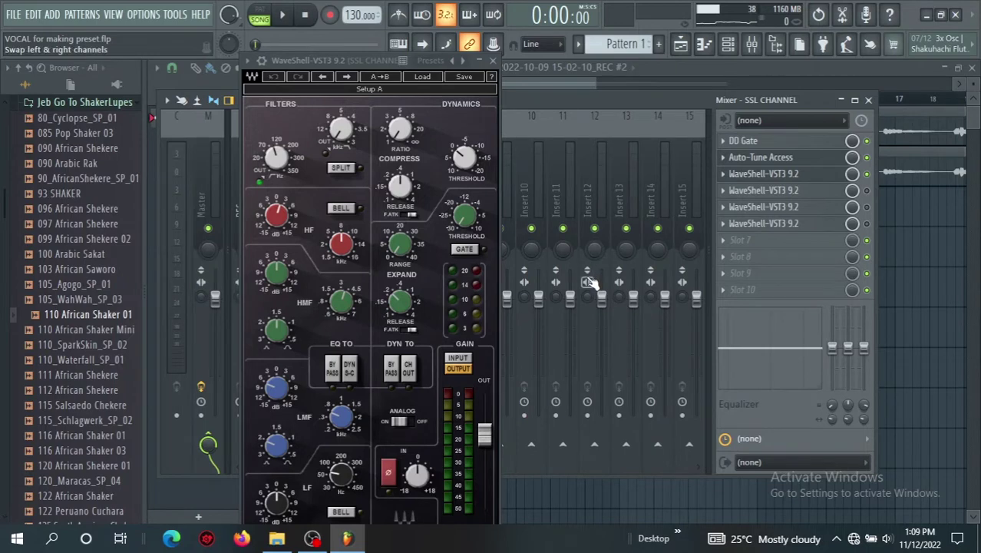
pyautogui.click(494, 61)
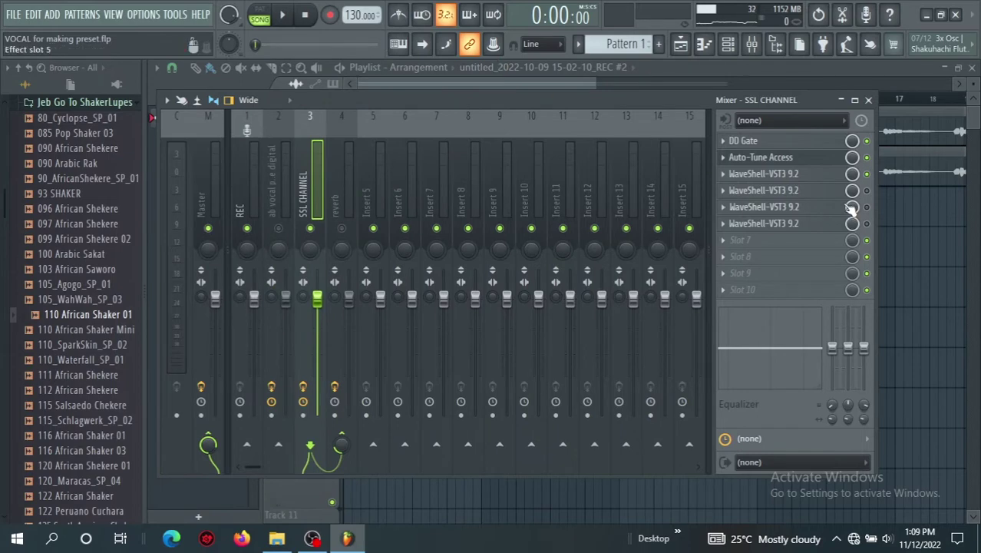
pyautogui.click(802, 192)
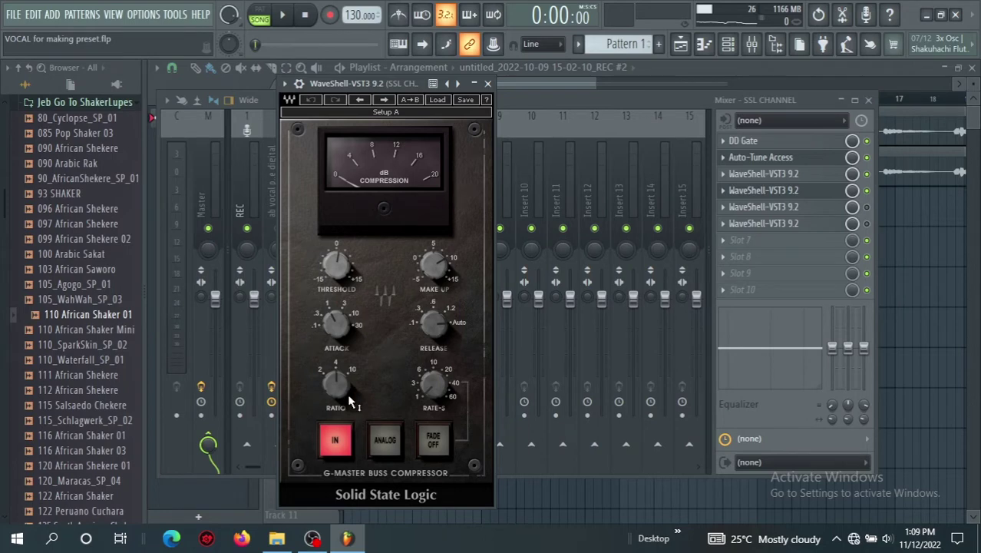
pyautogui.moveTo(338, 390)
pyautogui.moveTo(333, 317)
pyautogui.moveTo(338, 263)
pyautogui.moveTo(431, 327)
pyautogui.moveTo(434, 268)
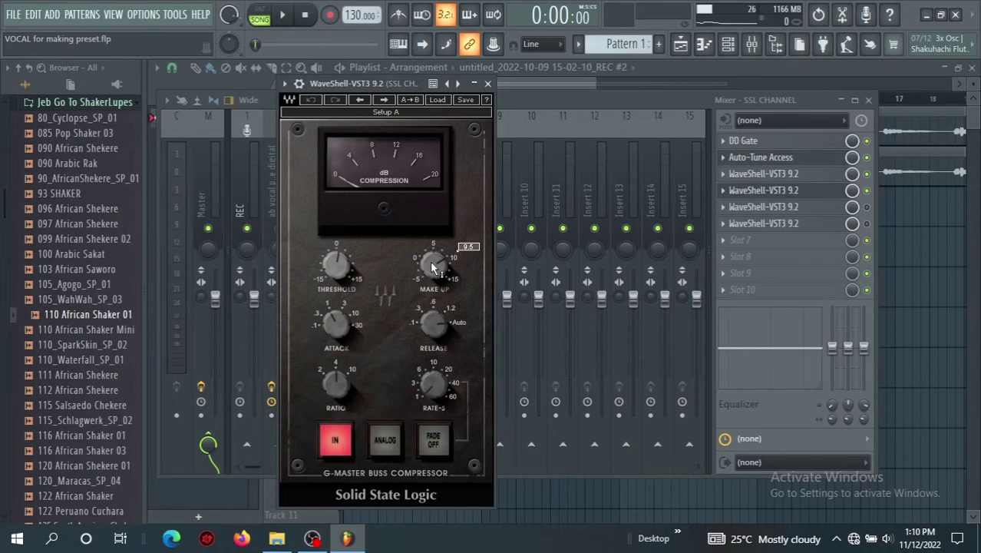
# Play the vocal with the slot 4 bus compressor reopened, then stop playback.
pyautogui.click(489, 85)
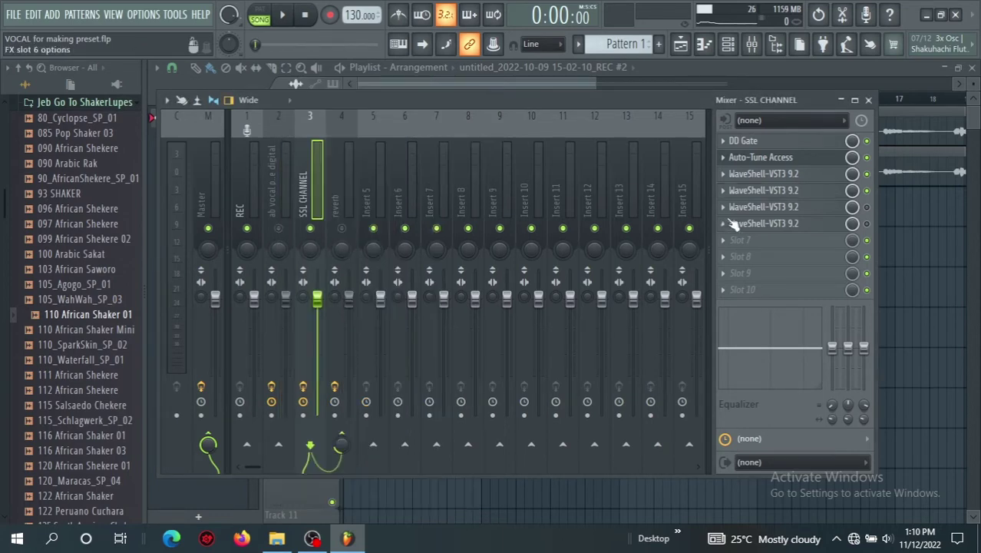
pyautogui.press('space')
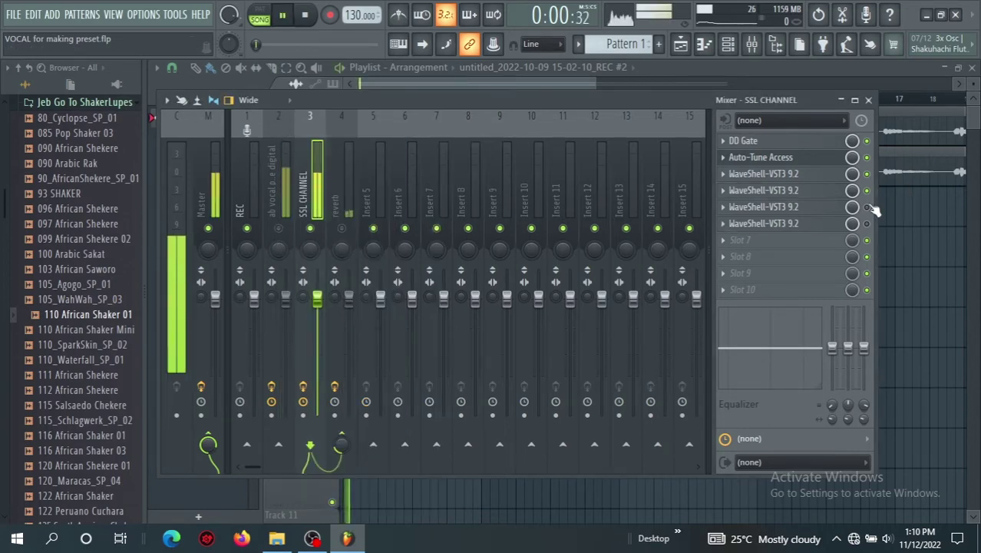
pyautogui.click(837, 190)
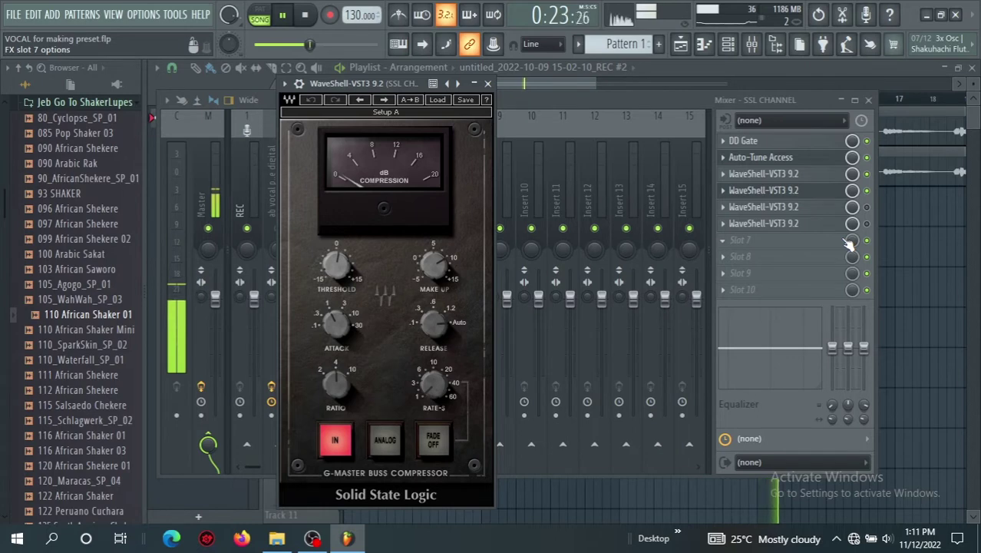
pyautogui.press('space')
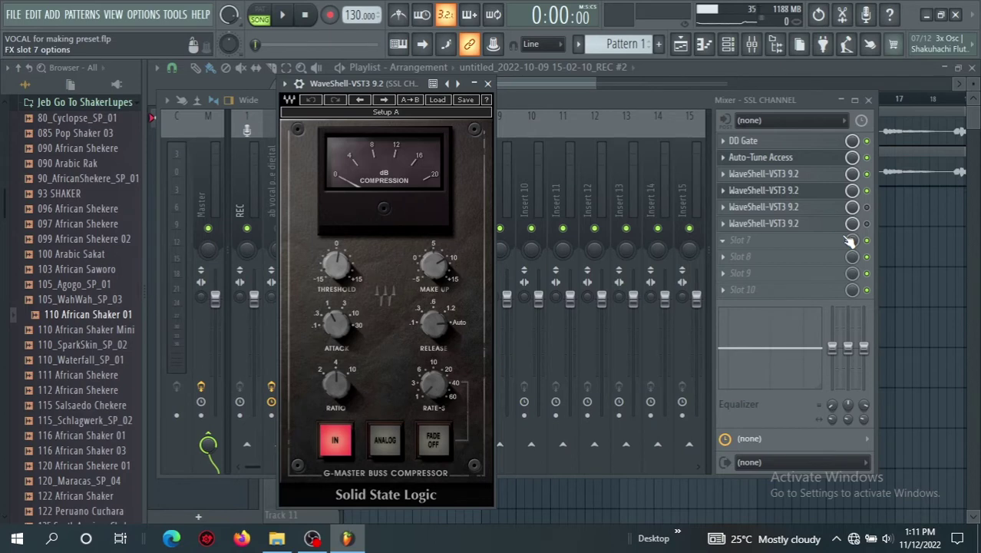
# Bring up the Playlist and set the song position near bar 12.
pyautogui.click(686, 43)
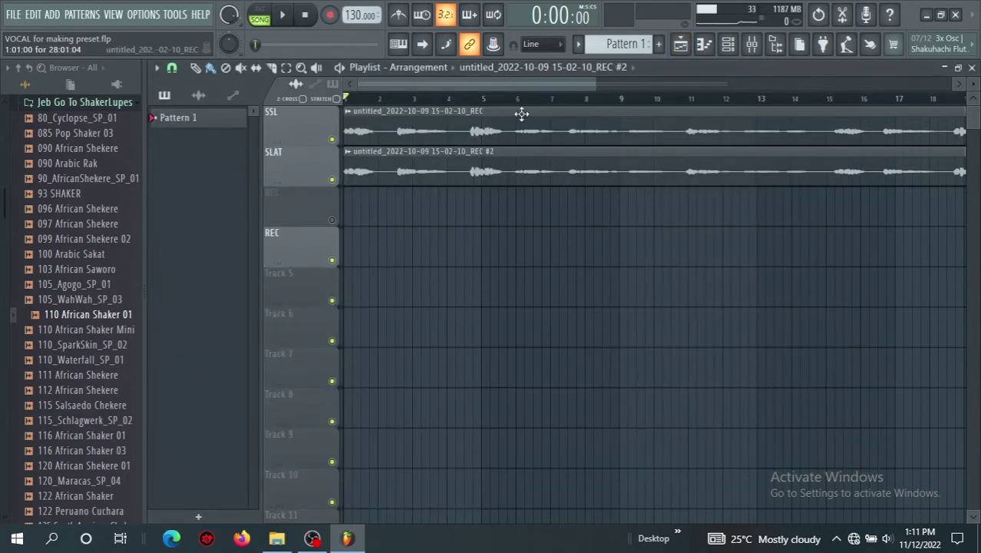
pyautogui.moveTo(534, 88); pyautogui.dragTo(601, 85)
pyautogui.click(559, 100)
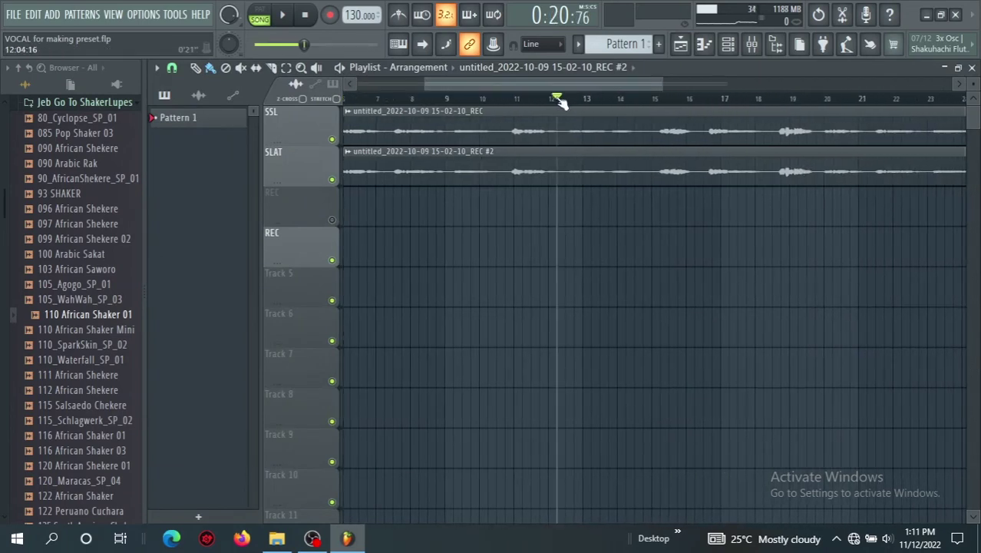
# Open the G-Master bus compressor in slot 4, switch it off, and start playback.
pyautogui.click(752, 46)
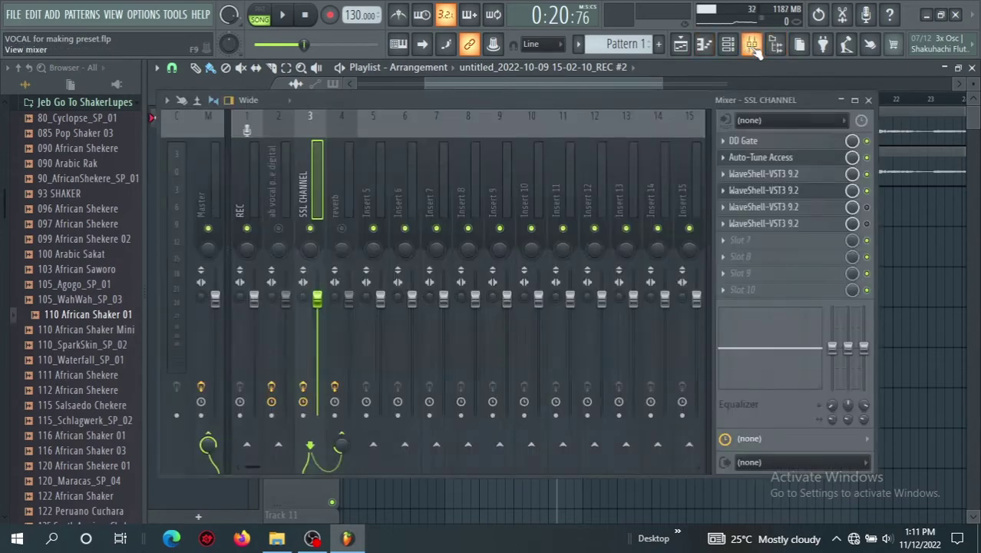
pyautogui.click(798, 198)
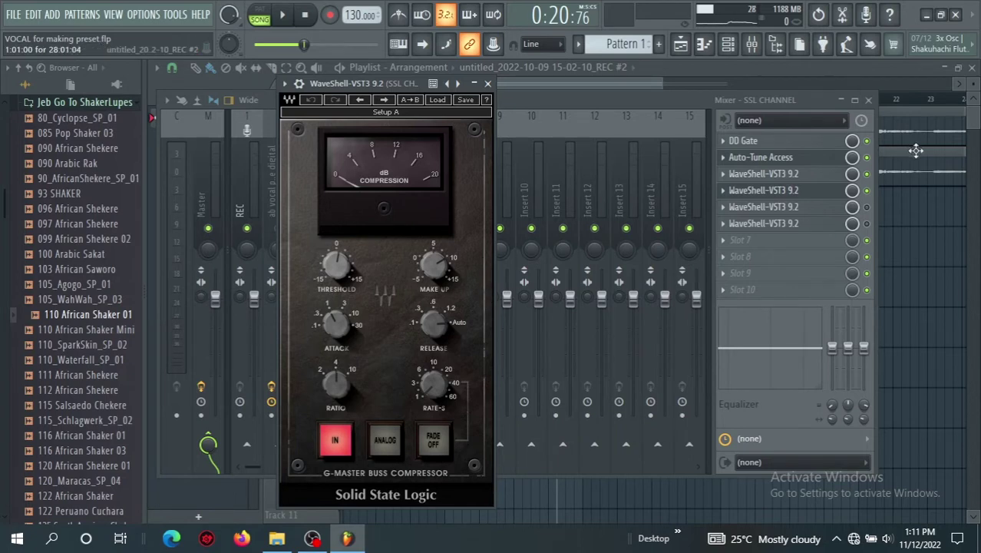
pyautogui.click(870, 191)
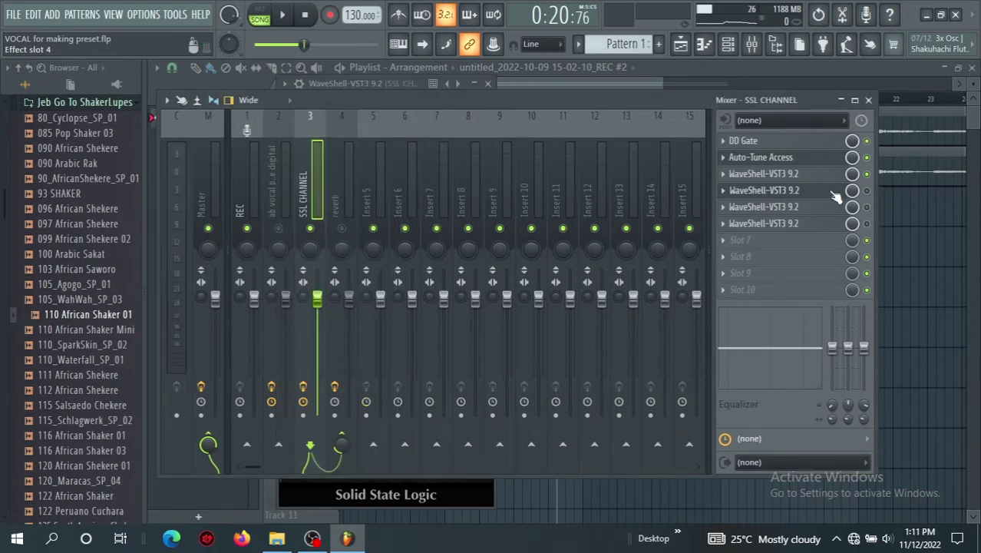
pyautogui.press('space')
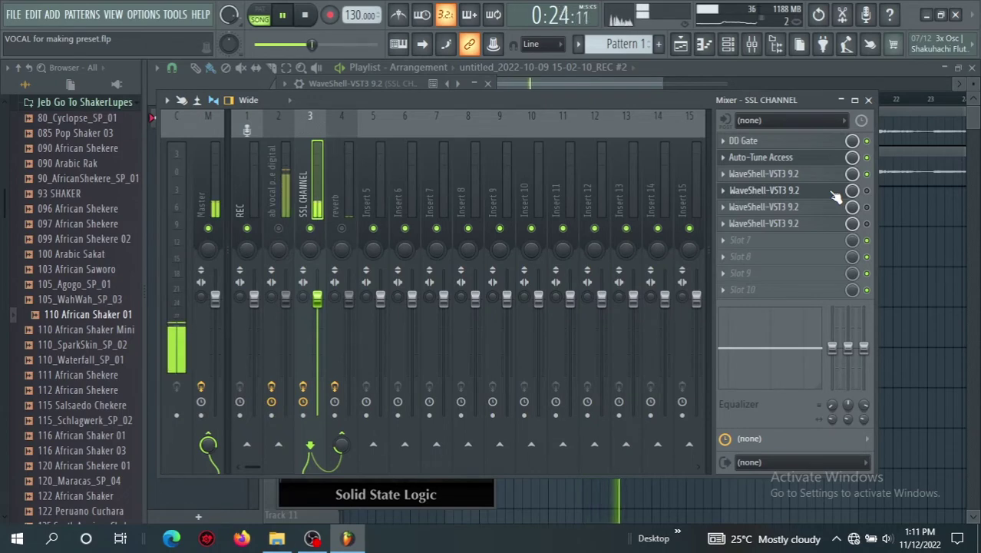
# Stop, show the Playlist, and replay the vocal from bar 10, stopping at 0:18.
pyautogui.press('space')
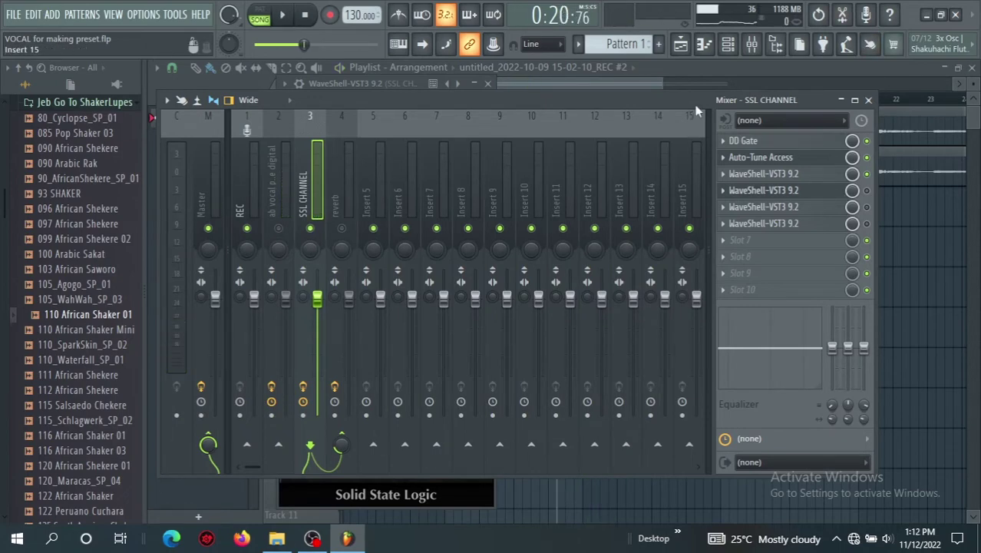
pyautogui.click(680, 44)
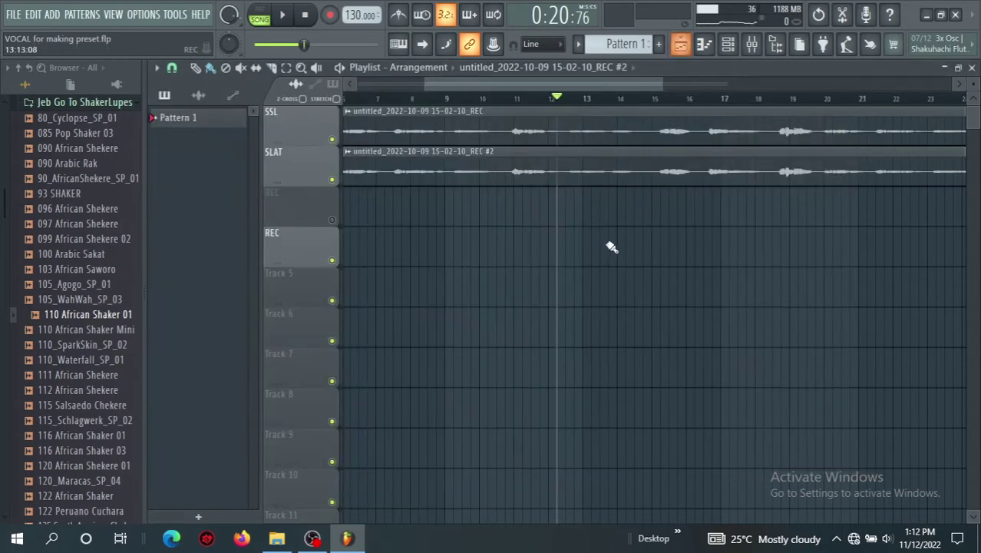
pyautogui.click(513, 103)
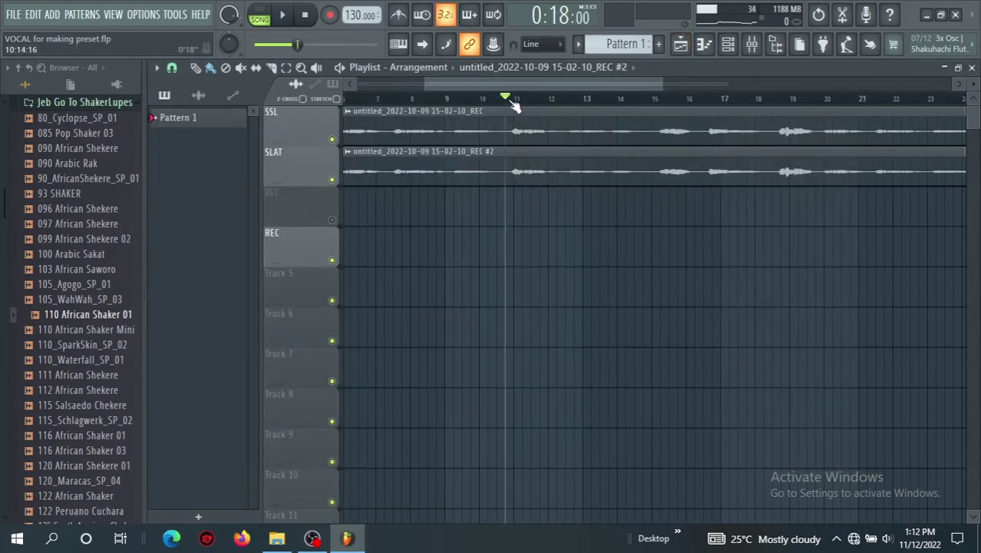
pyautogui.click(294, 13)
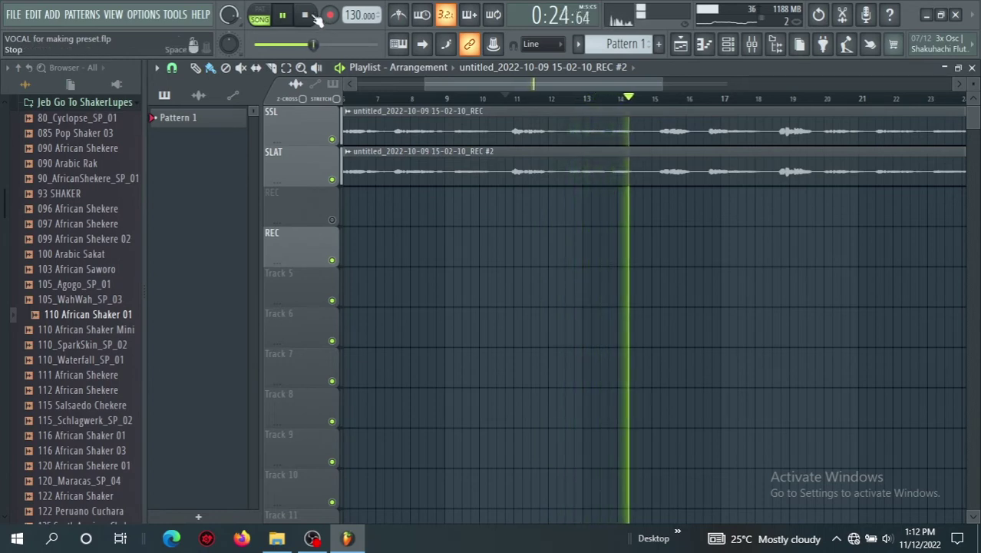
pyautogui.click(316, 17)
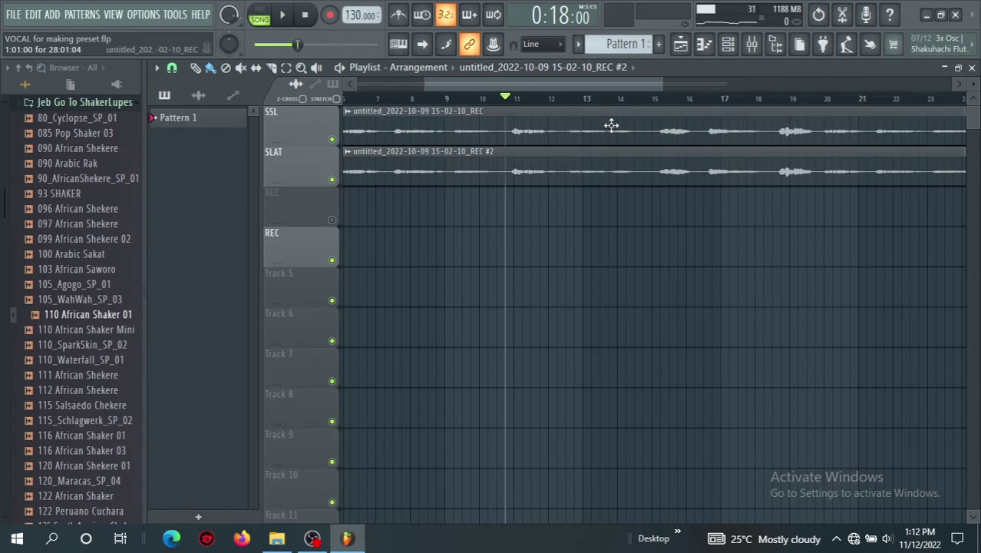
pyautogui.click(754, 46)
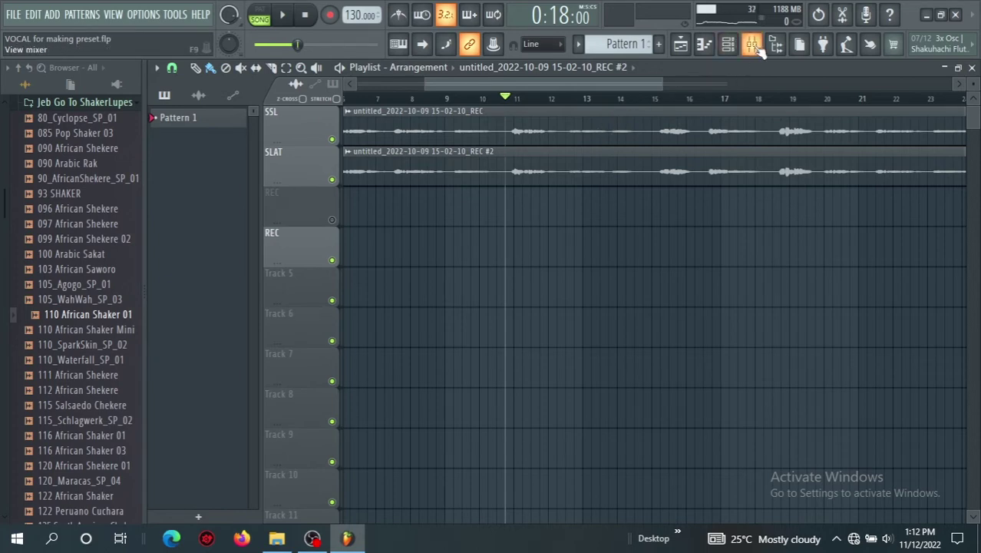
pyautogui.click(754, 46)
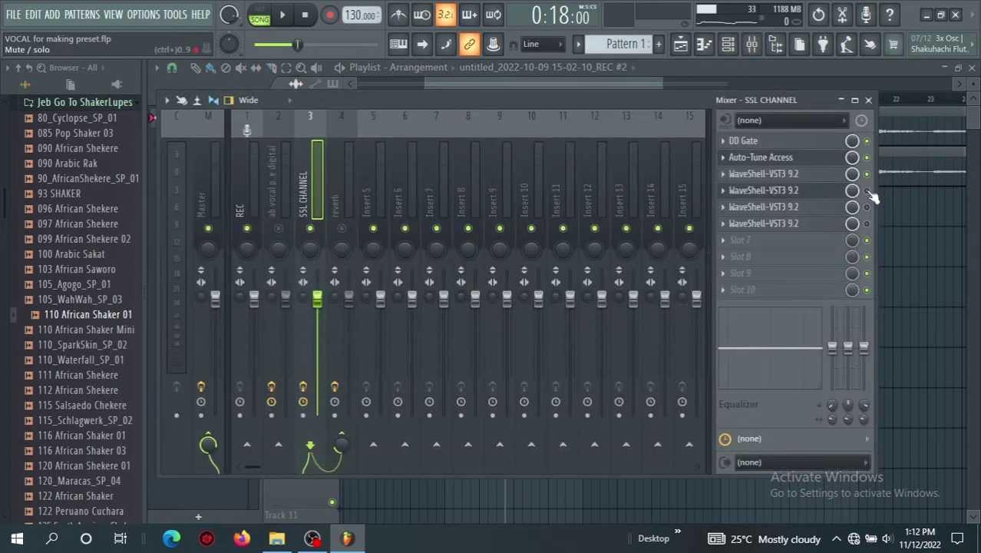
pyautogui.press('space')
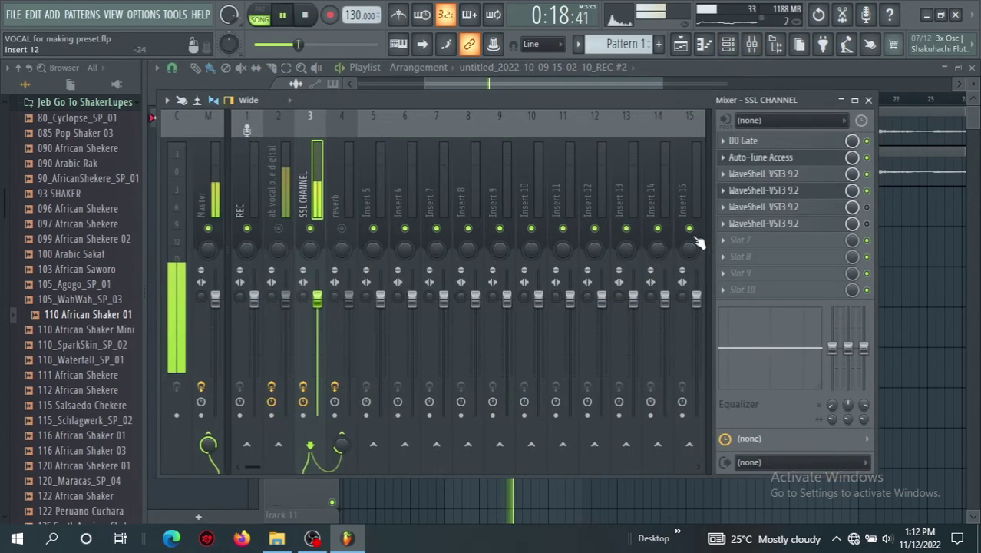
pyautogui.click(694, 48)
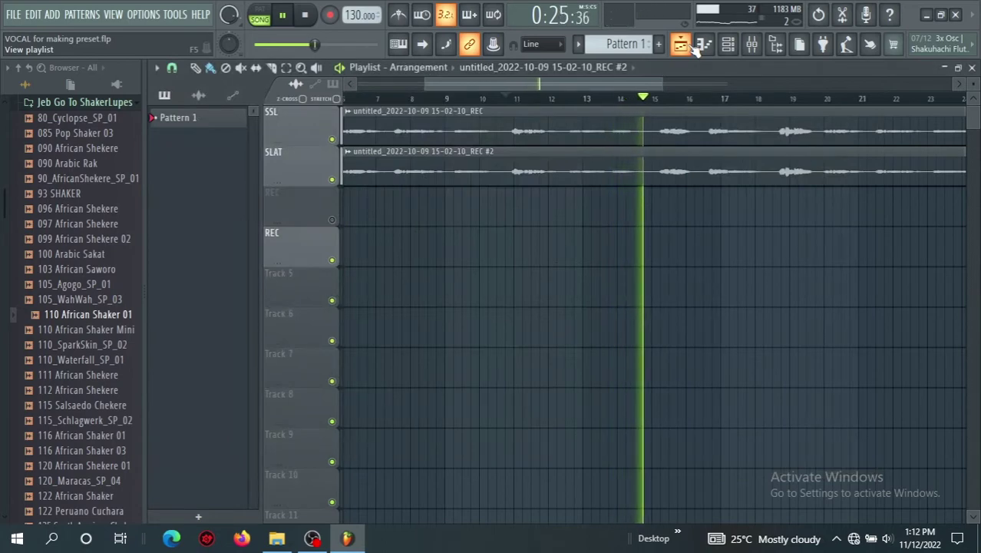
pyautogui.press('space')
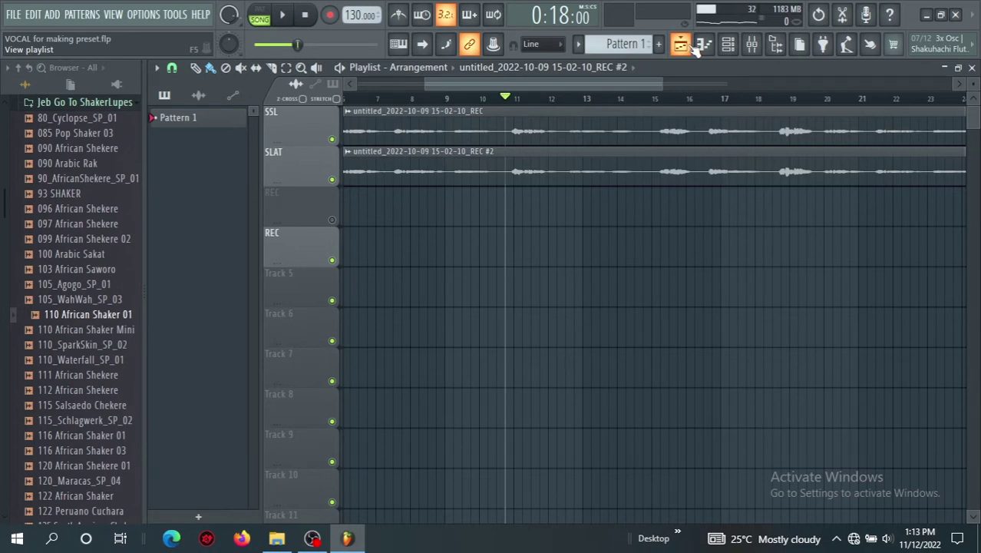
# Open the CLA-76 compressor on the SSL CHANNEL and play the vocal through it from the start.
pyautogui.click(753, 46)
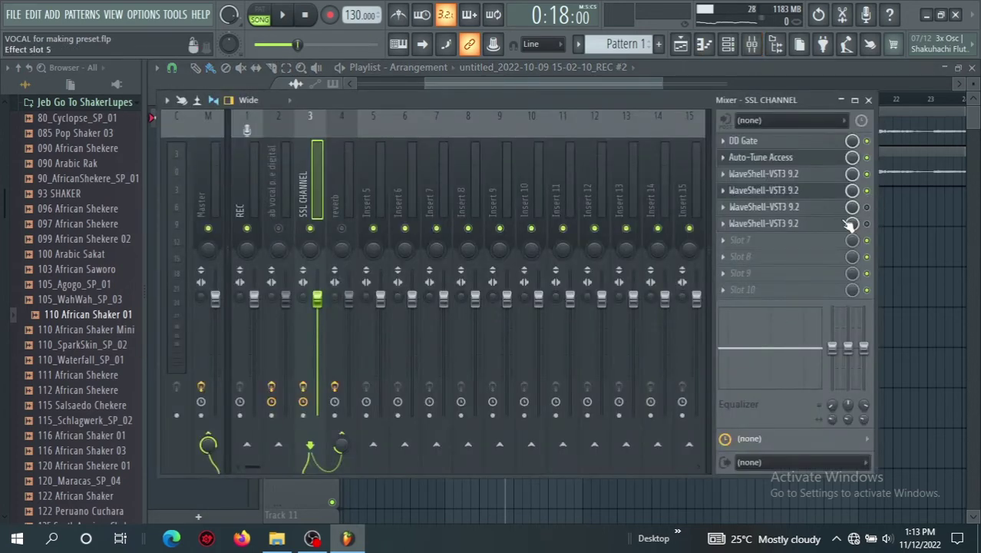
pyautogui.click(806, 209)
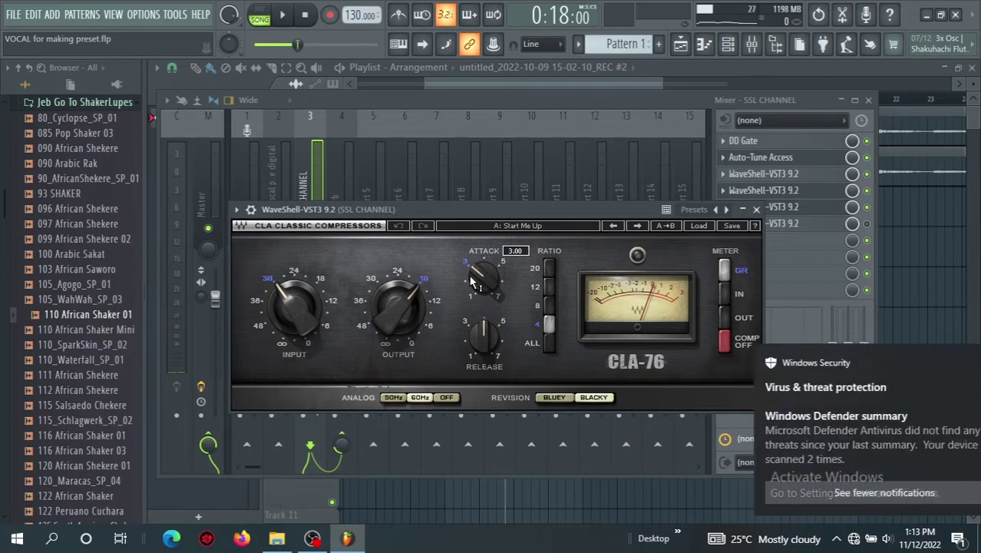
pyautogui.press('space')
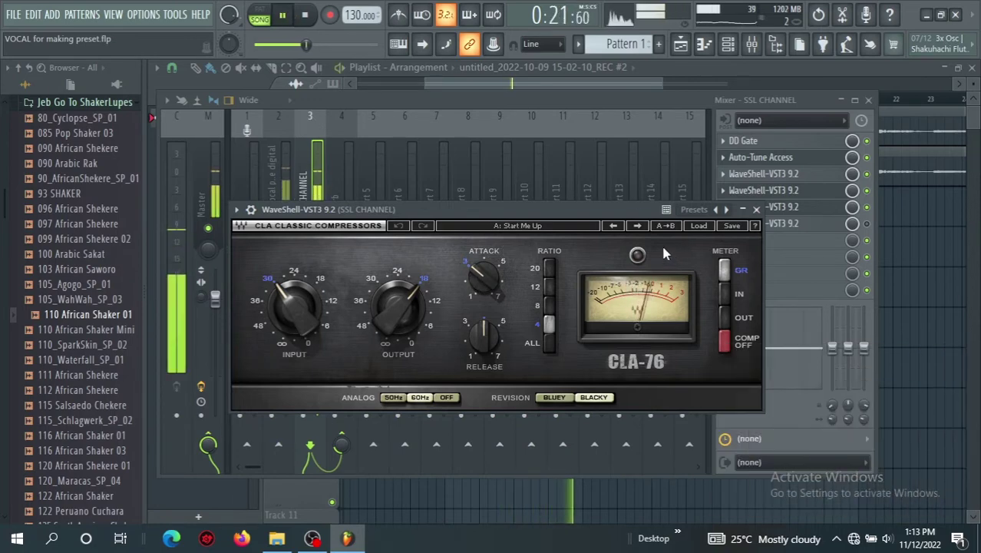
pyautogui.click(311, 16)
pyautogui.click(316, 17)
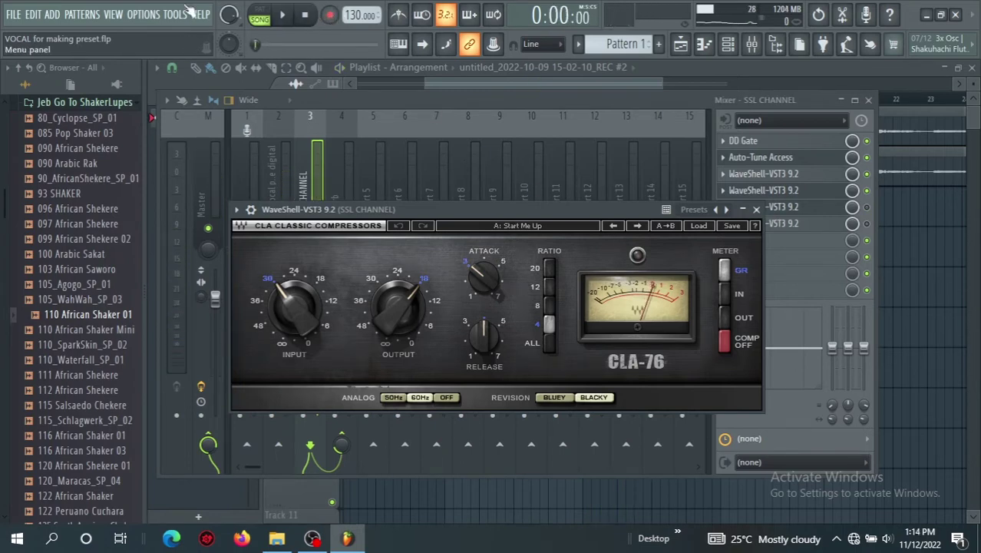
pyautogui.click(281, 21)
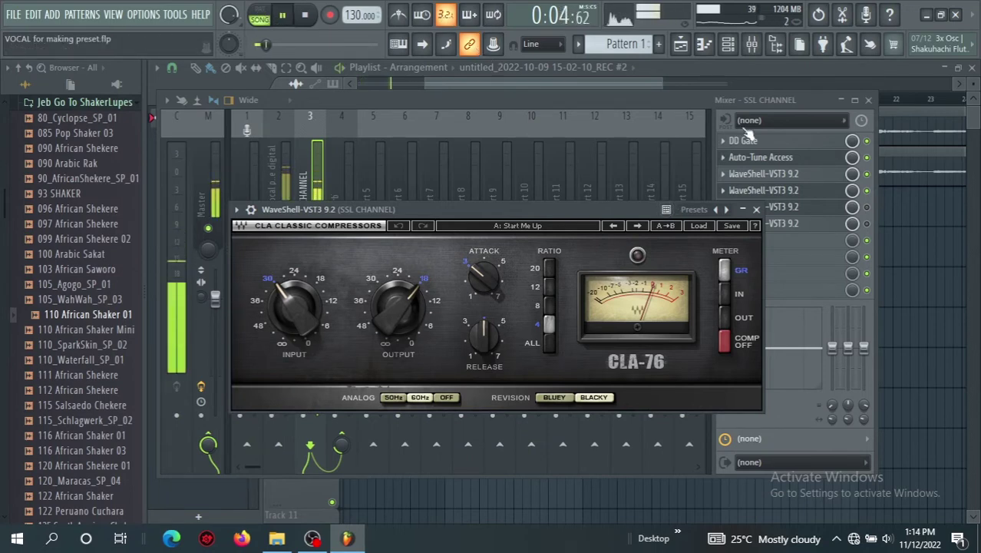
# Stop playback, close the CLA-76 window, and play the vocal through the chain once more.
pyautogui.press('space')
pyautogui.press('Escape')
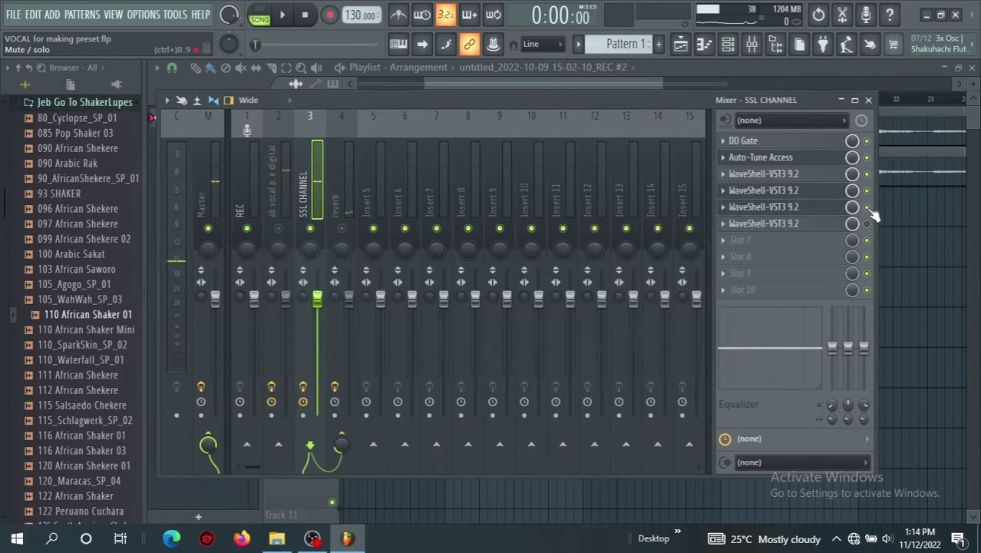
pyautogui.press('space')
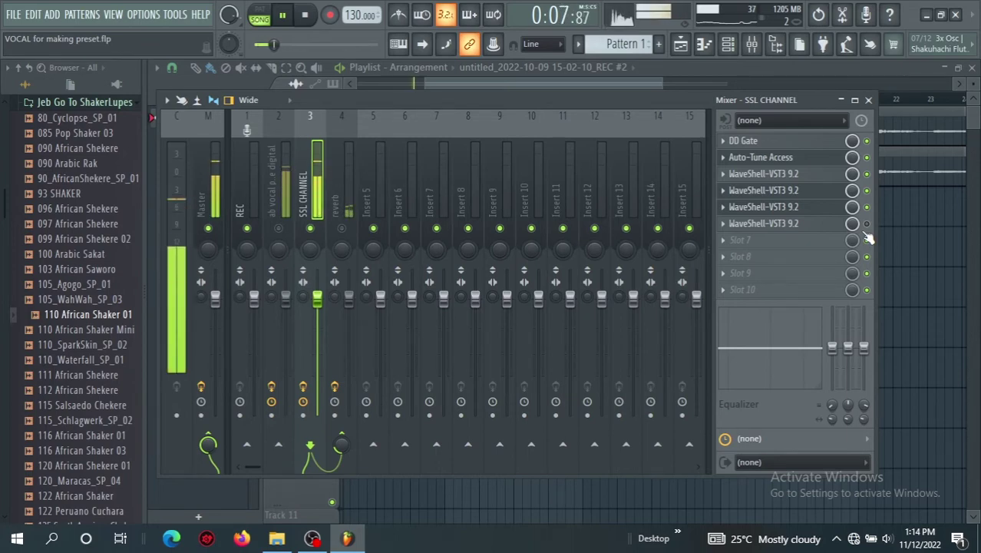
pyautogui.press('space')
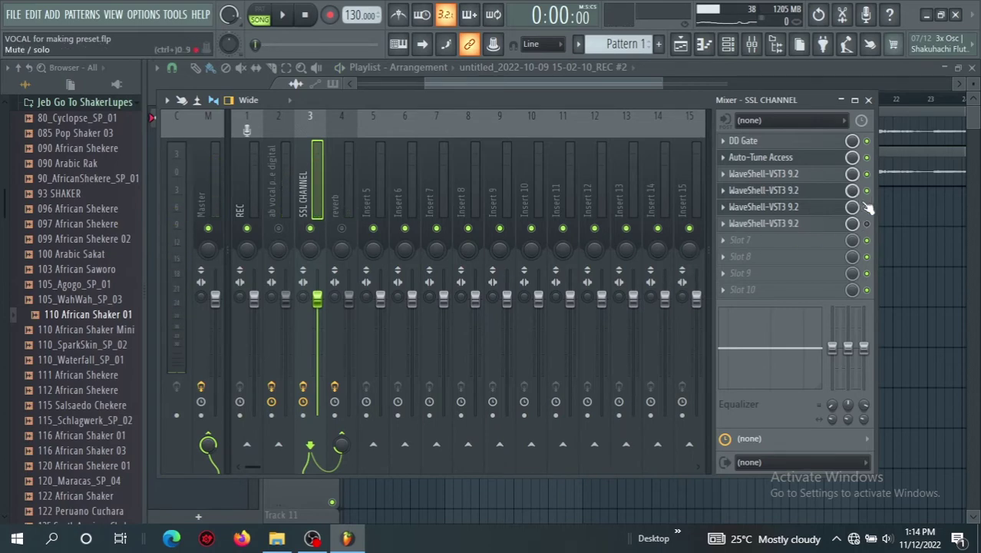
# Open the DeEsser (threshold -26.9 at 5506 Hz) and play the vocal through it.
pyautogui.click(813, 224)
pyautogui.press('space')
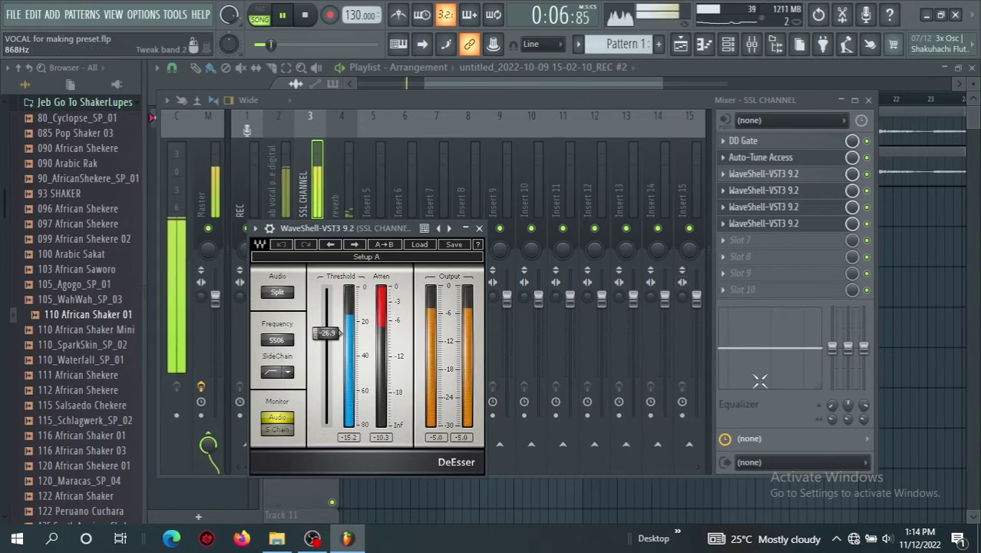
pyautogui.press('space')
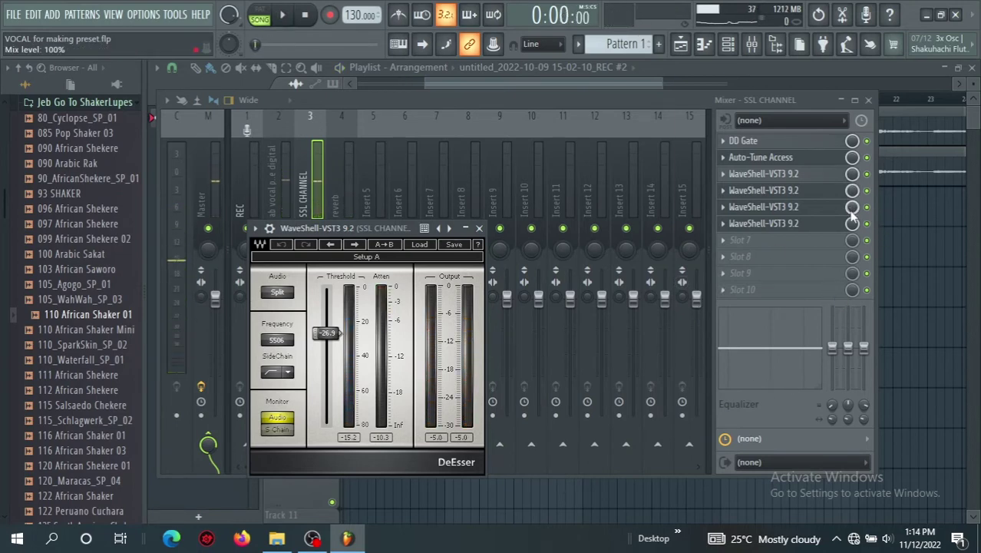
# Replay the vocal with the DeEsser closed, then reopened, to compare, ending stopped at 0:00:00.
pyautogui.click(854, 223)
pyautogui.press('space')
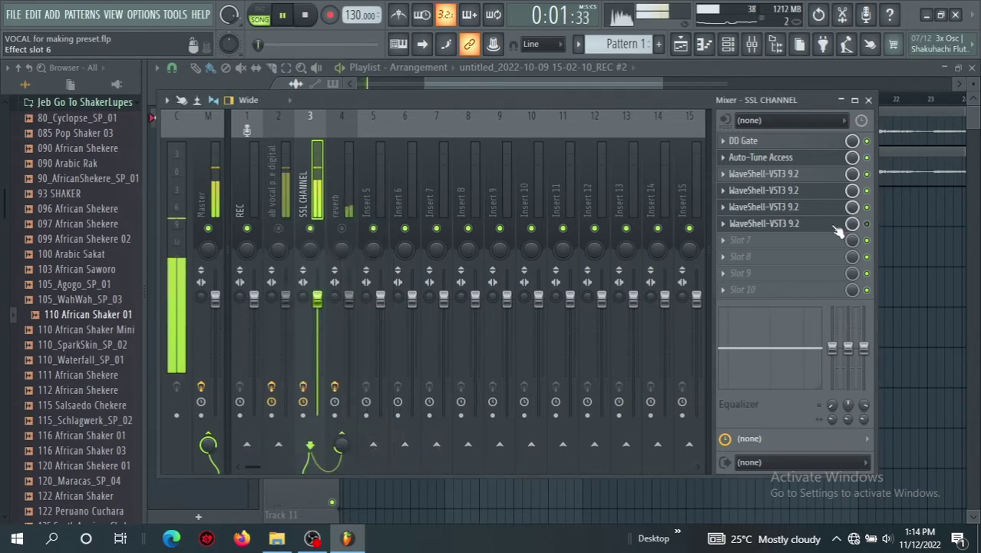
pyautogui.click(839, 228)
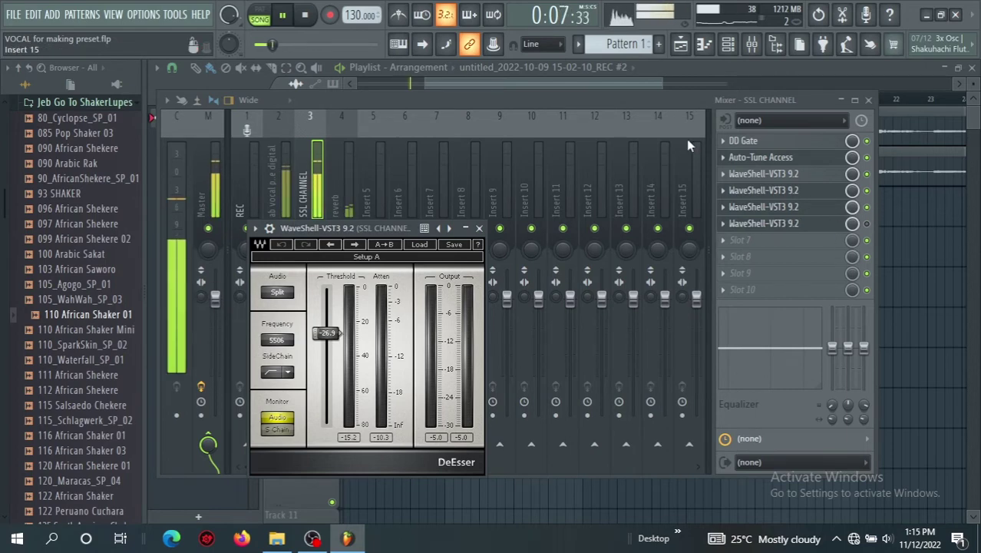
pyautogui.press('space')
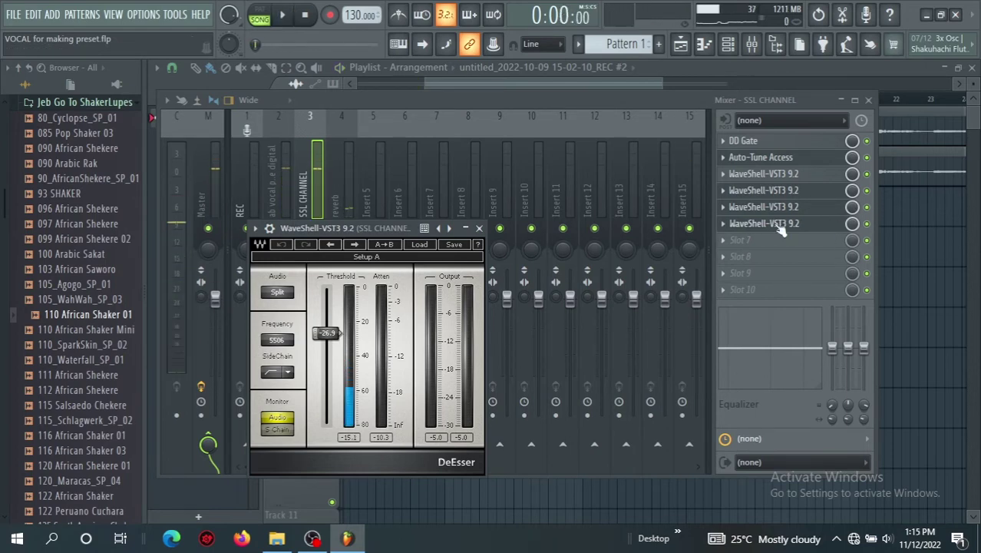
pyautogui.press('space')
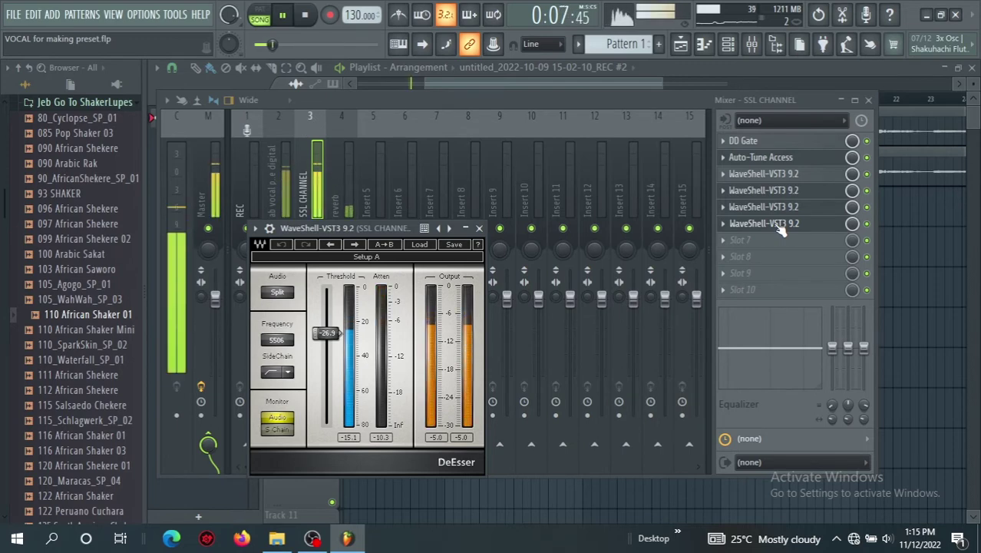
pyautogui.press('space')
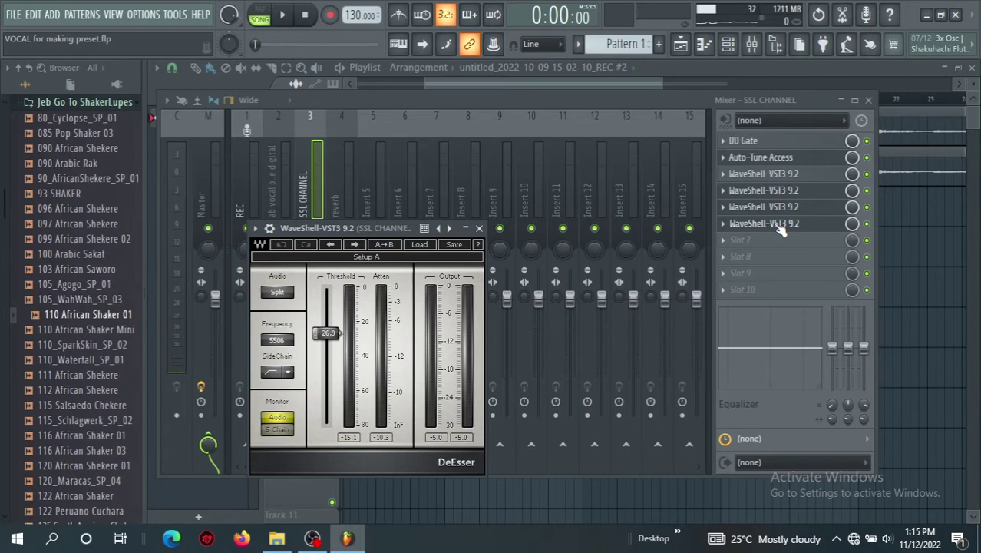
# Close the DeEsser, view the reverb insert's Fruity Reeverb 2, then play the SSL CHANNEL vocal.
pyautogui.click(779, 228)
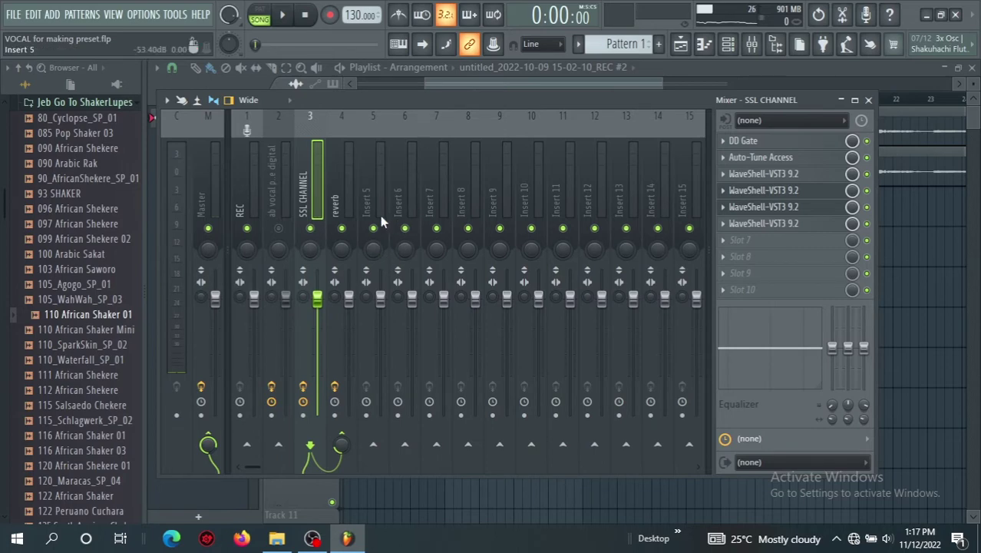
pyautogui.click(346, 206)
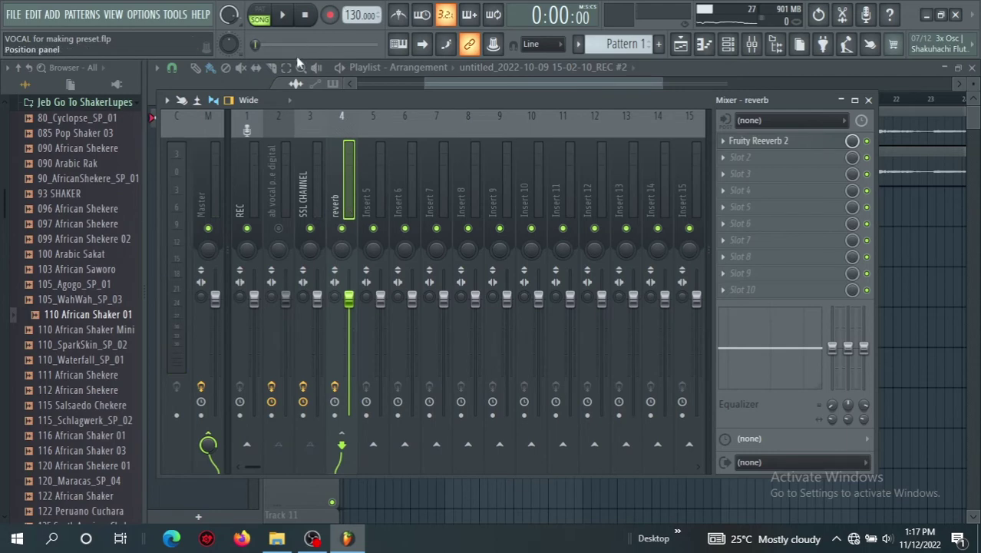
pyautogui.click(310, 184)
pyautogui.press('space')
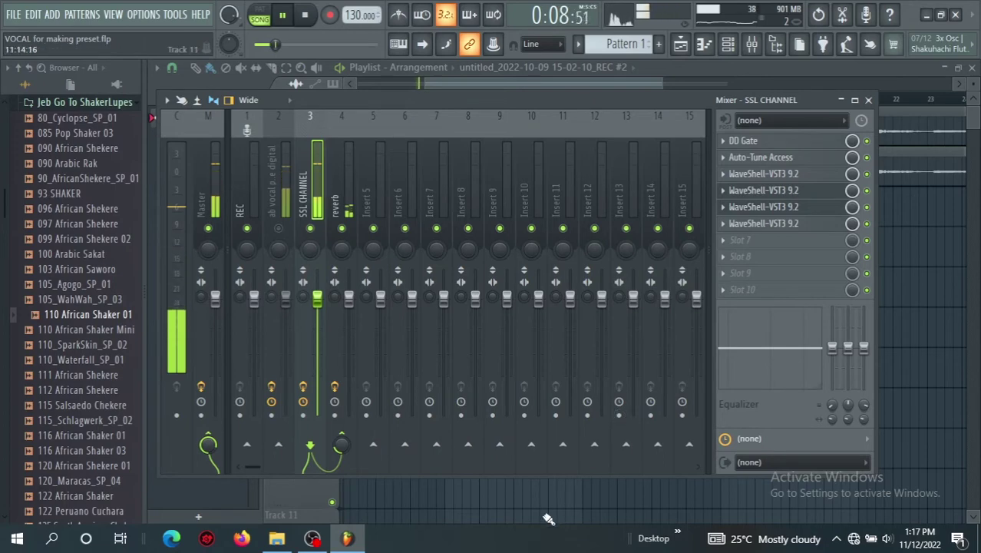
# Stop playback, inspect Fruity Reeverb 2 on the reverb insert, then return to the SSL CHANNEL chain.
pyautogui.press('space')
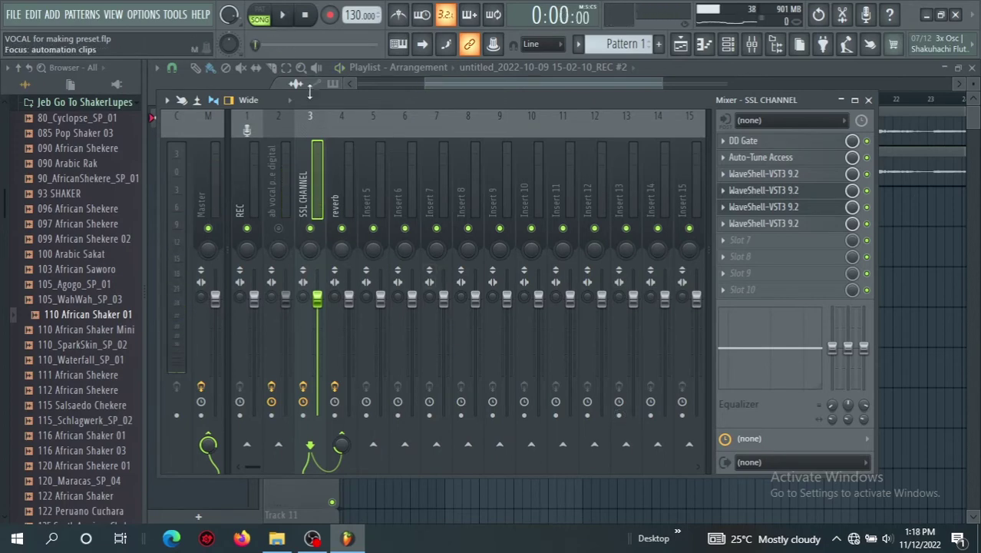
pyautogui.click(345, 179)
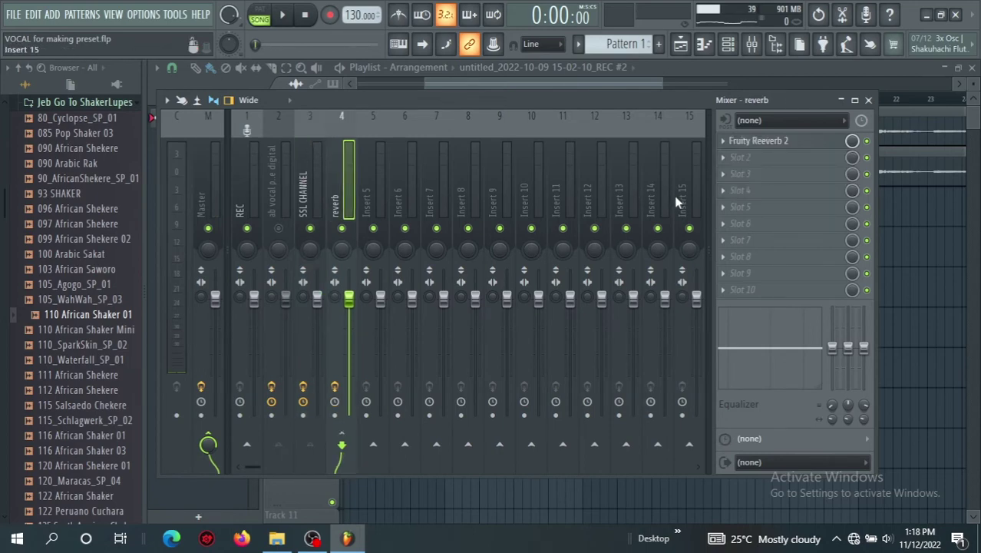
pyautogui.click(766, 145)
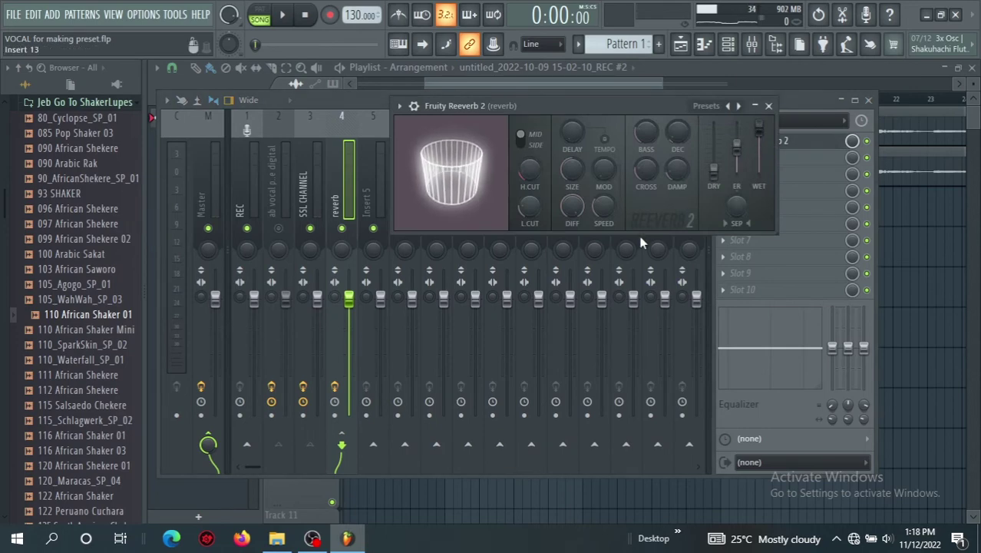
pyautogui.click(322, 199)
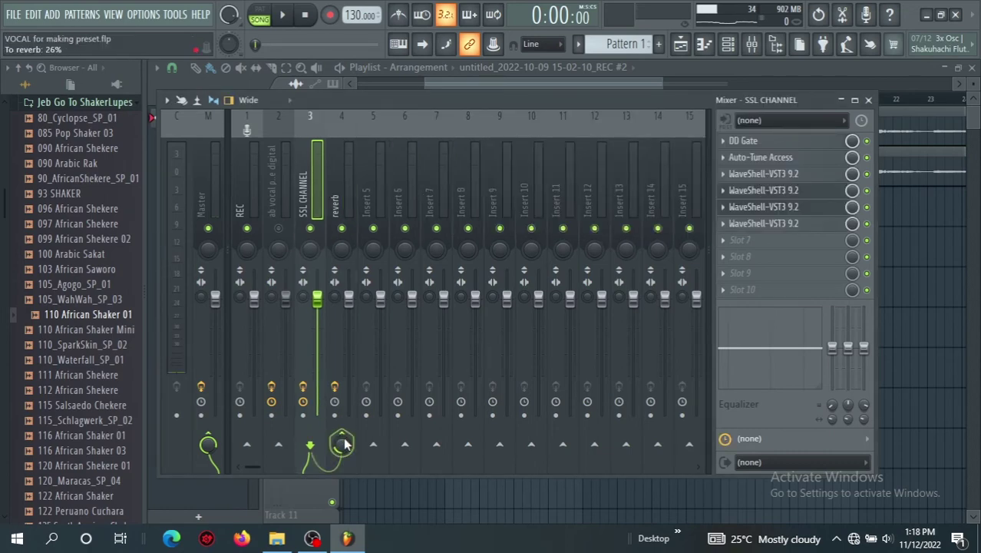
pyautogui.click(344, 169)
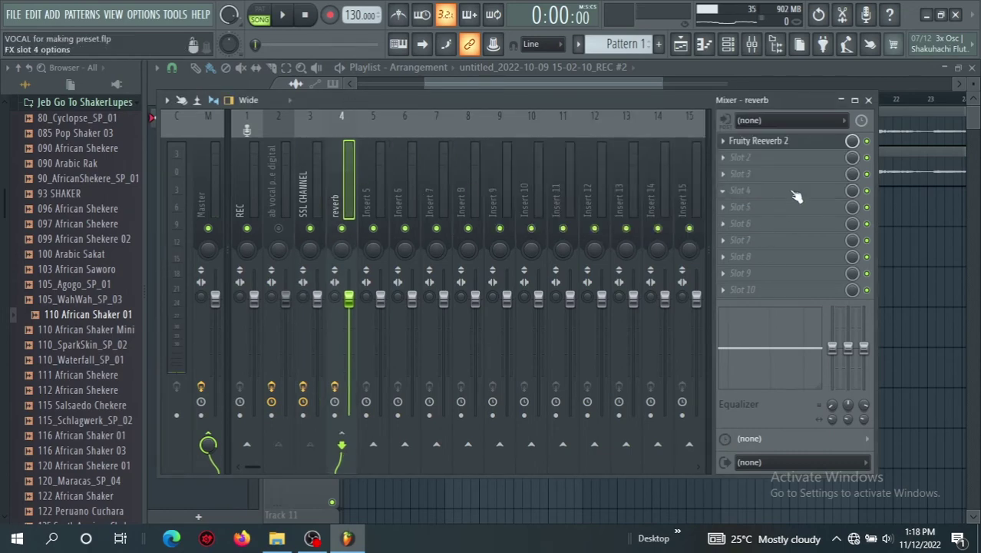
pyautogui.click(795, 142)
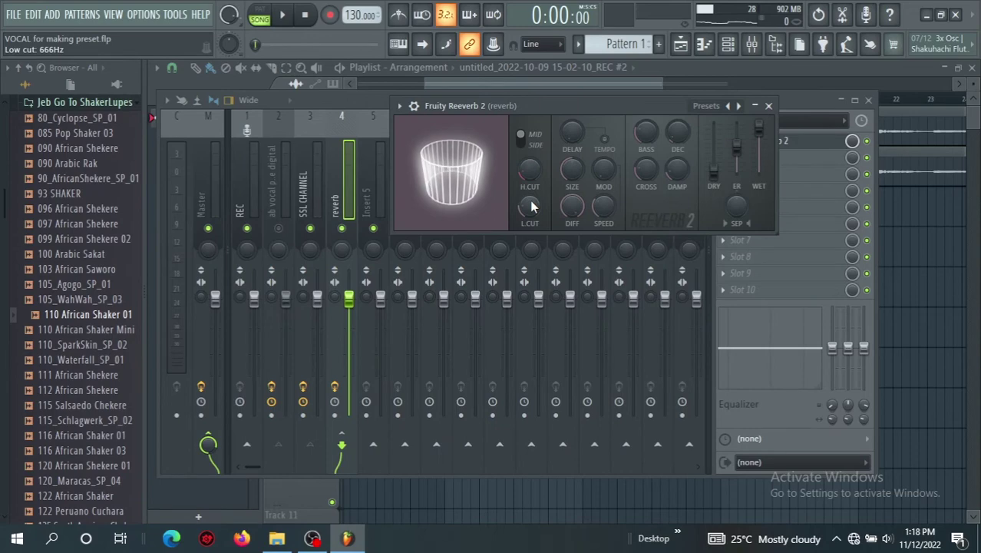
pyautogui.press('Escape')
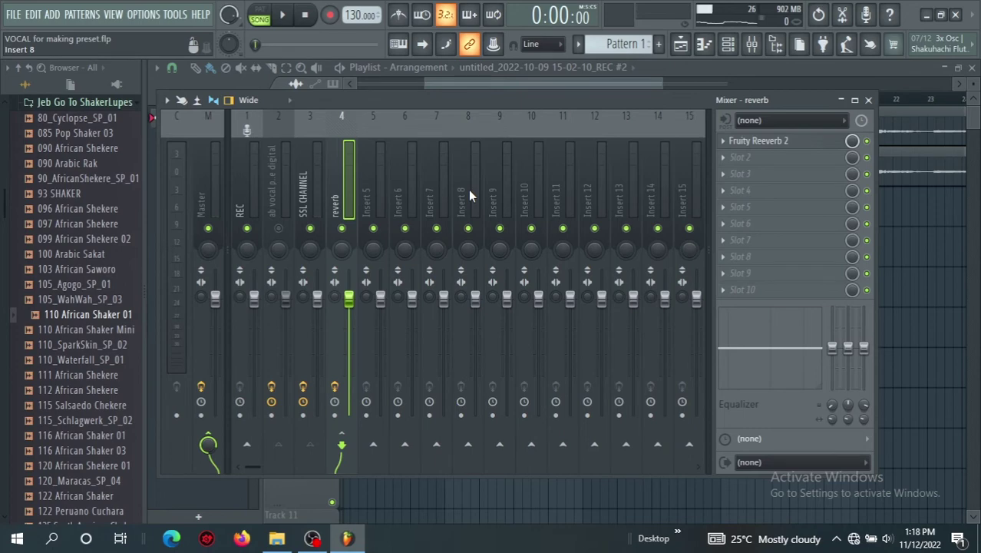
pyautogui.click(321, 173)
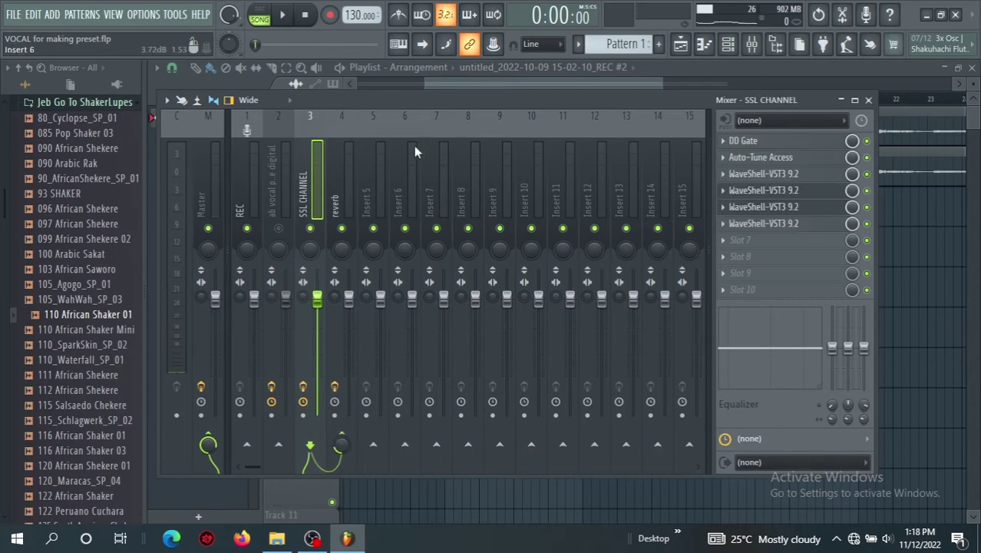
pyautogui.press('space')
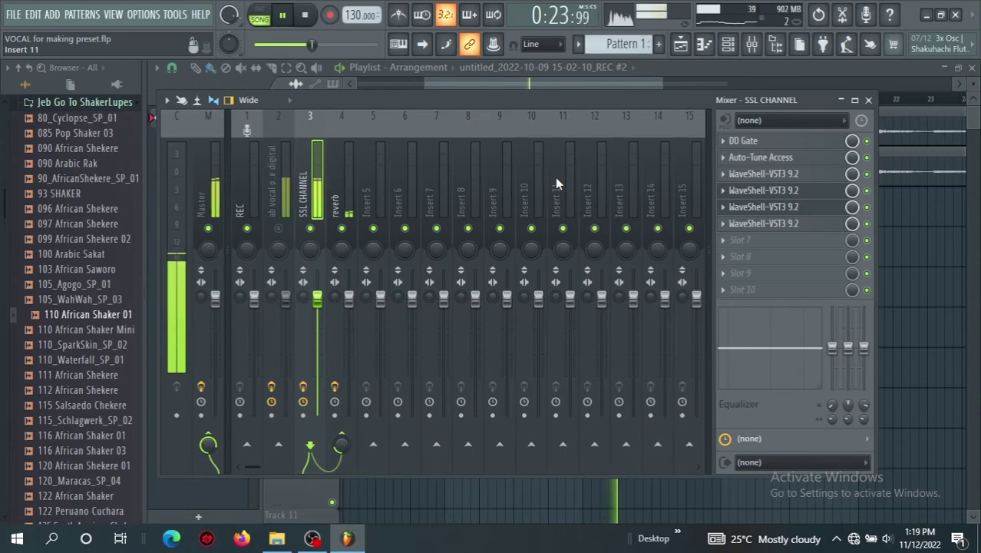
pyautogui.press('space')
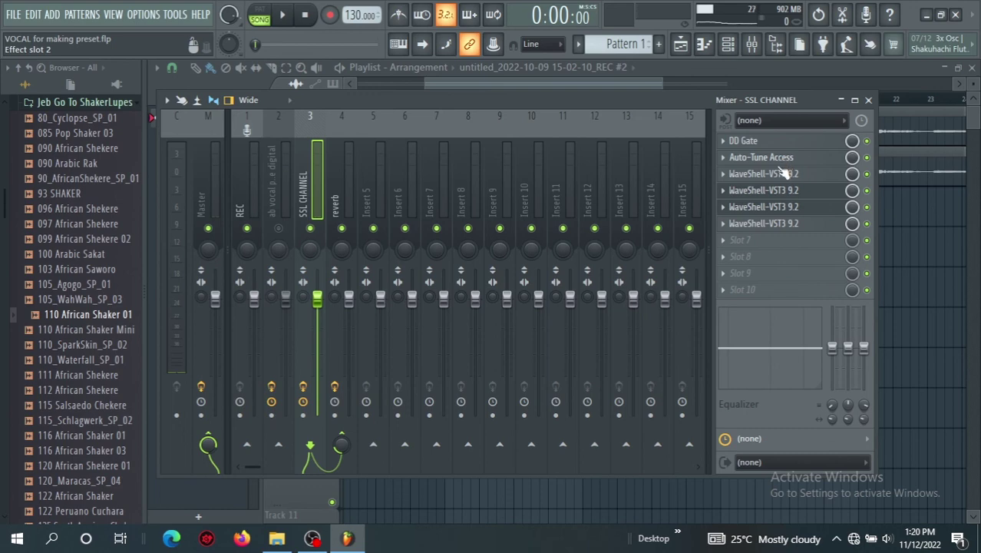
pyautogui.click(783, 176)
pyautogui.click(783, 175)
pyautogui.click(775, 199)
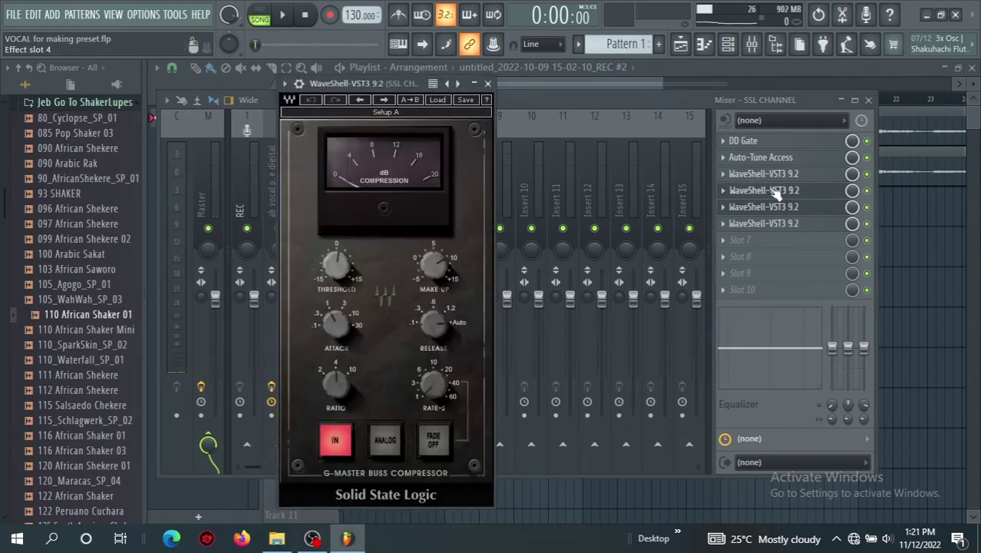
pyautogui.click(774, 193)
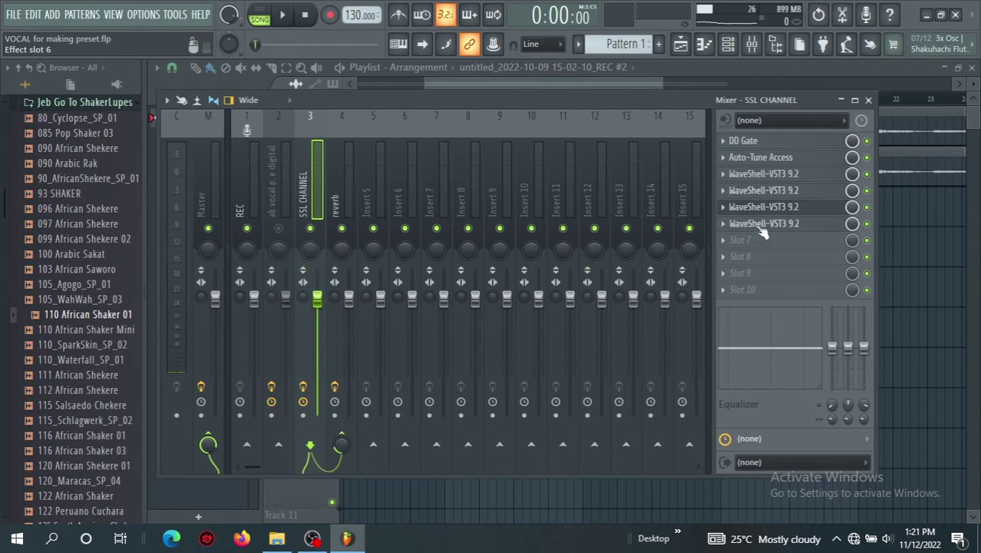